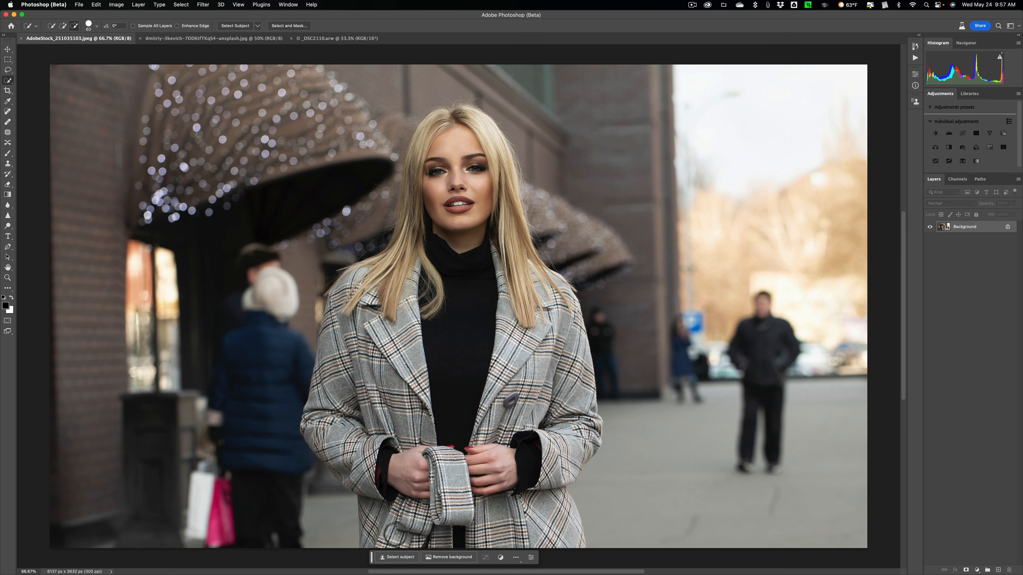
Step: Move the Contextual Task Bar up beside the woman and check that it is enabled among the displayed interface elements
{"action": "left_click_drag", "start_coordinate": [374, 562], "coordinate": [599, 233]}
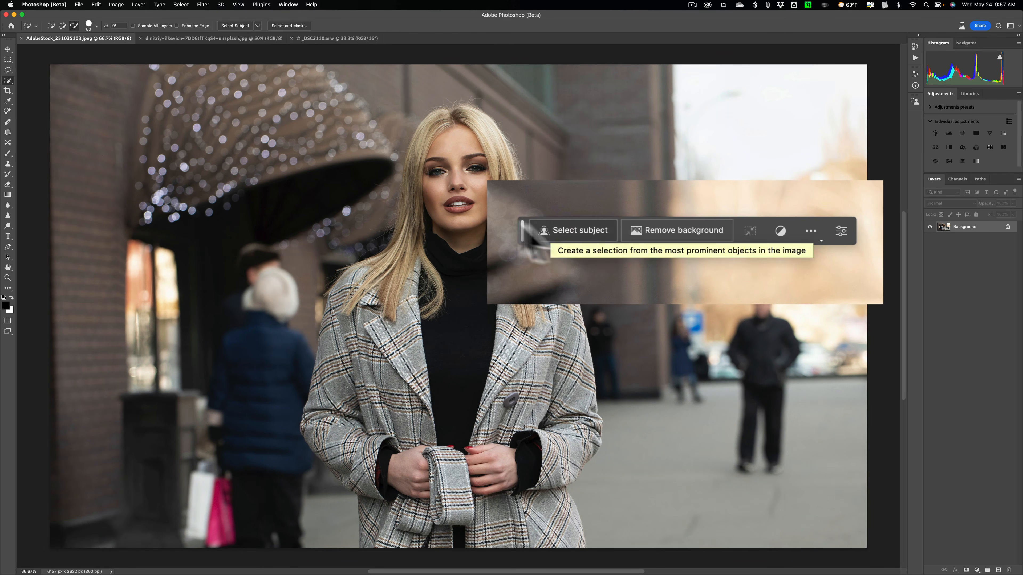
{"action": "left_click", "coordinate": [289, 4]}
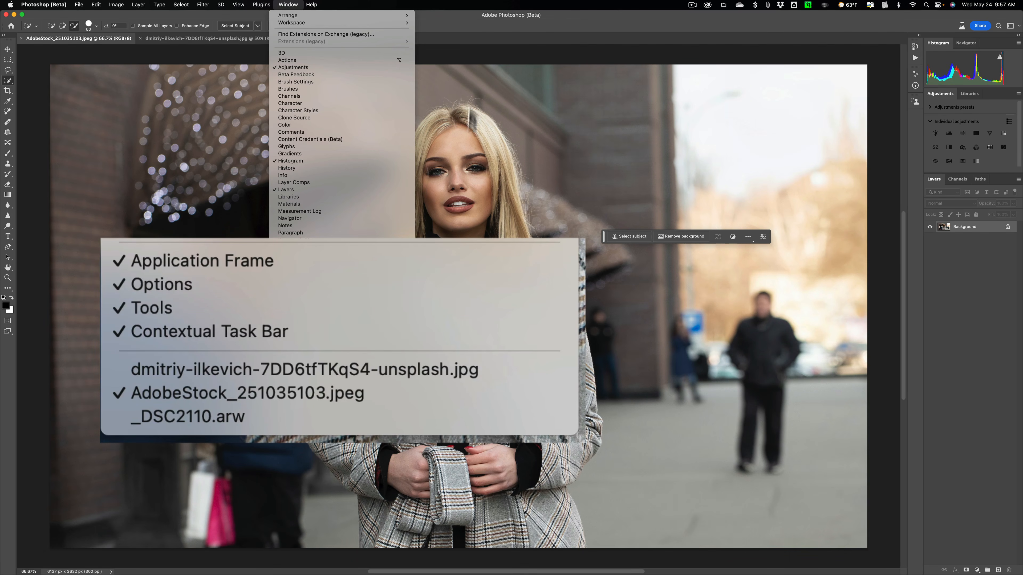
{"action": "left_click", "coordinate": [474, 25]}
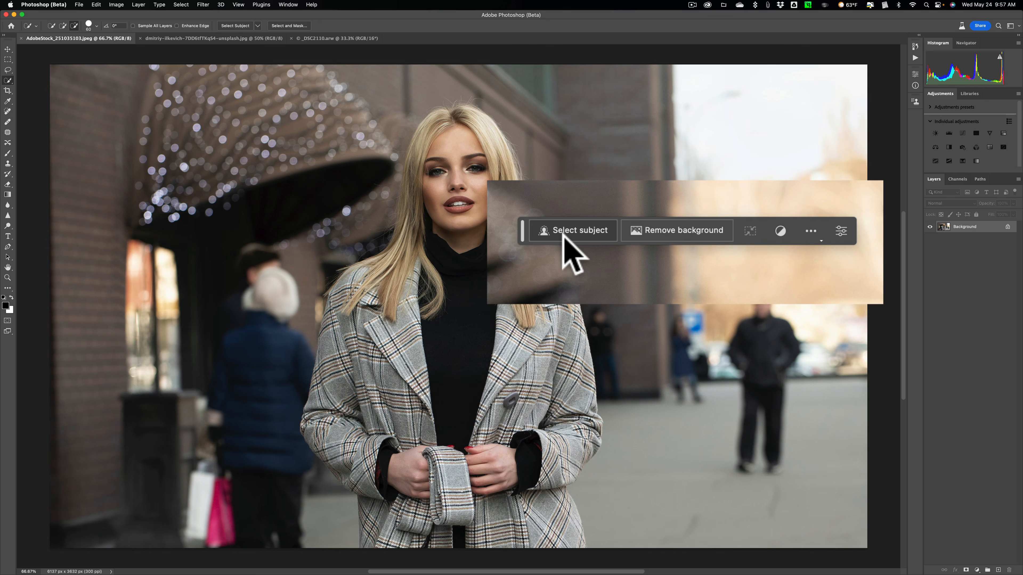
Step: Select the woman as the subject and run Generative Fill on the selection with an empty prompt
{"action": "left_click", "coordinate": [568, 231]}
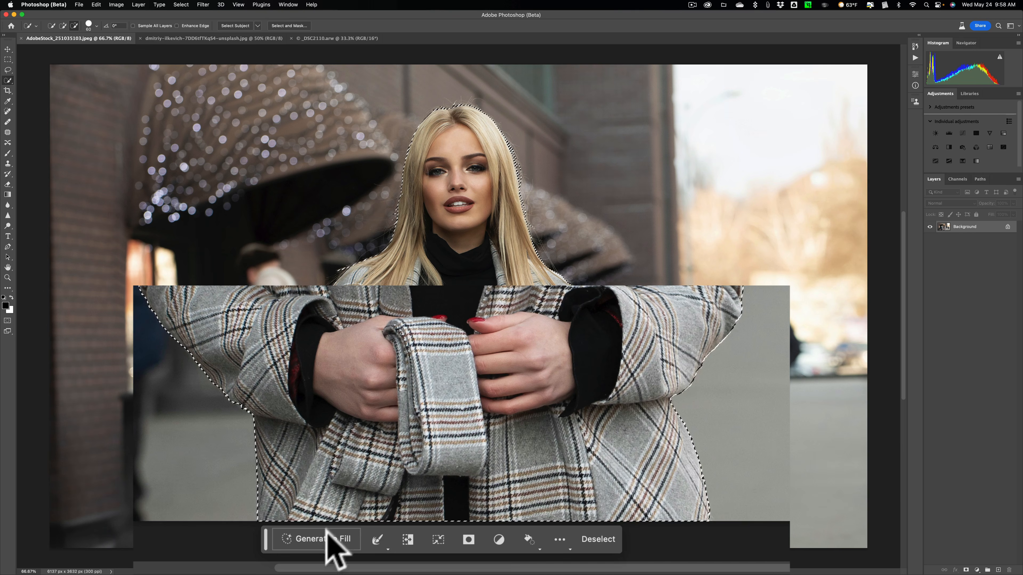
{"action": "left_click", "coordinate": [315, 540]}
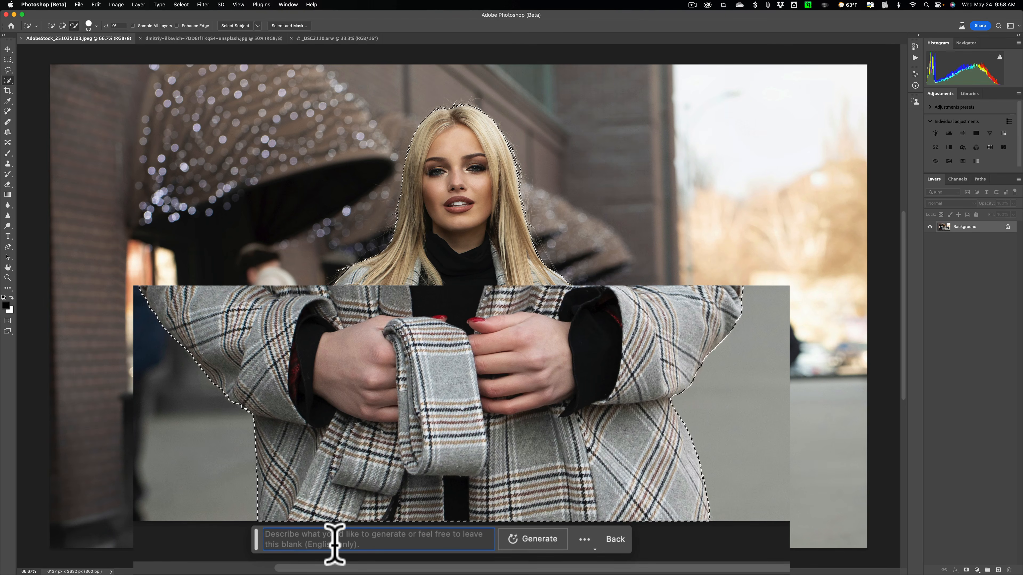
{"action": "left_click", "coordinate": [532, 541]}
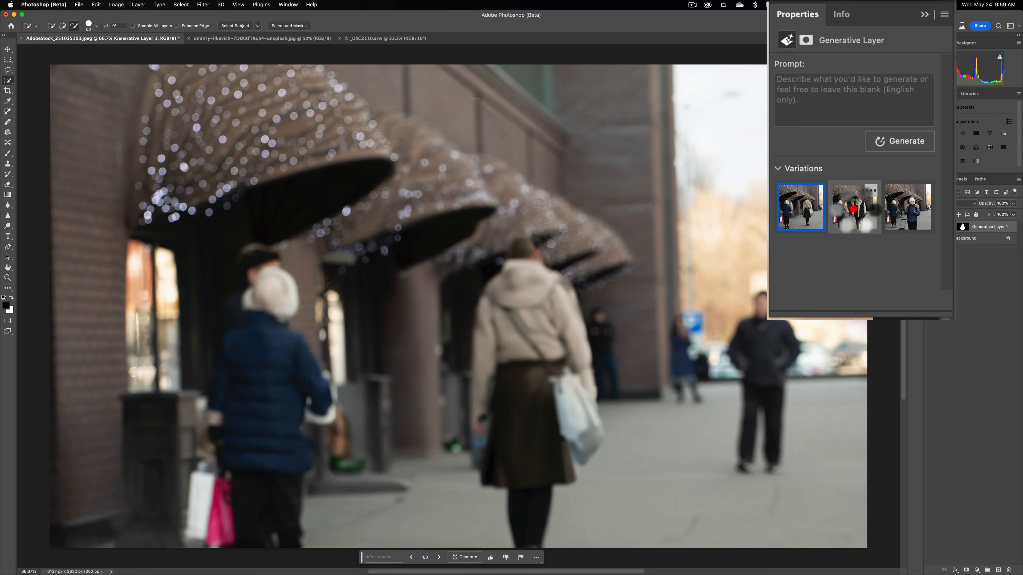
Step: Compare the three generated replacements for the woman, ending on the first variation
{"action": "left_click", "coordinate": [858, 168]}
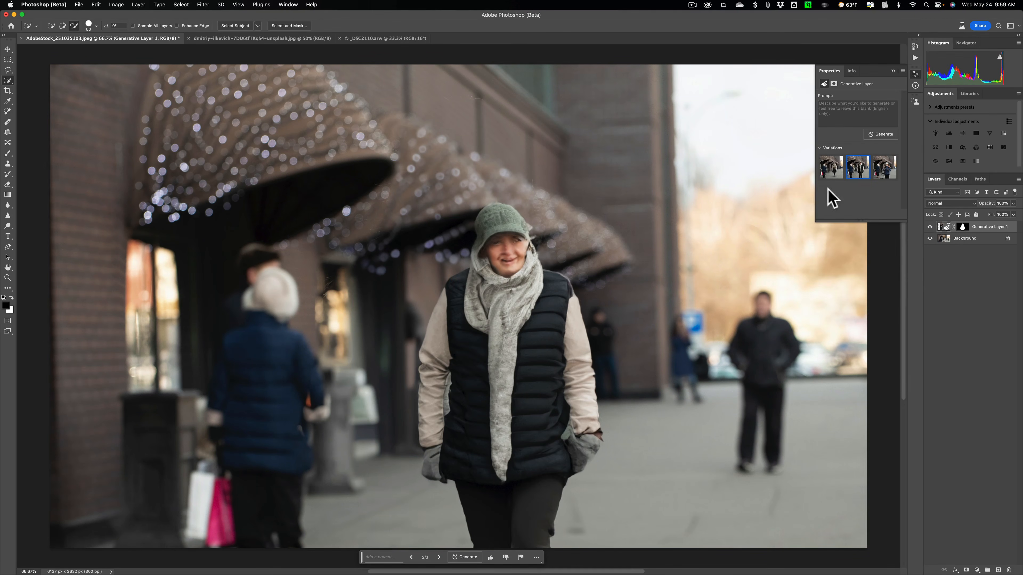
{"action": "left_click", "coordinate": [884, 169]}
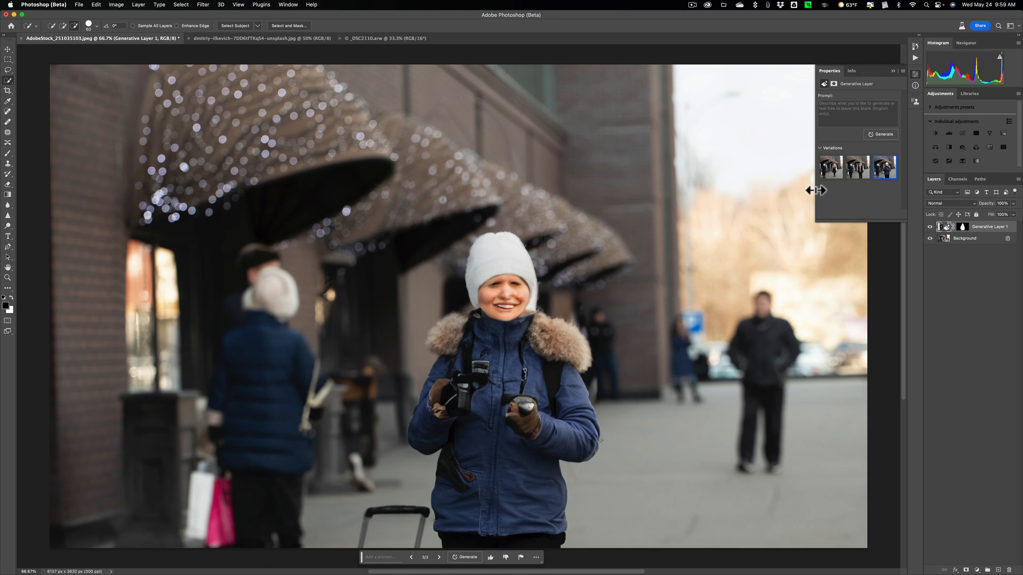
{"action": "left_click", "coordinate": [833, 162]}
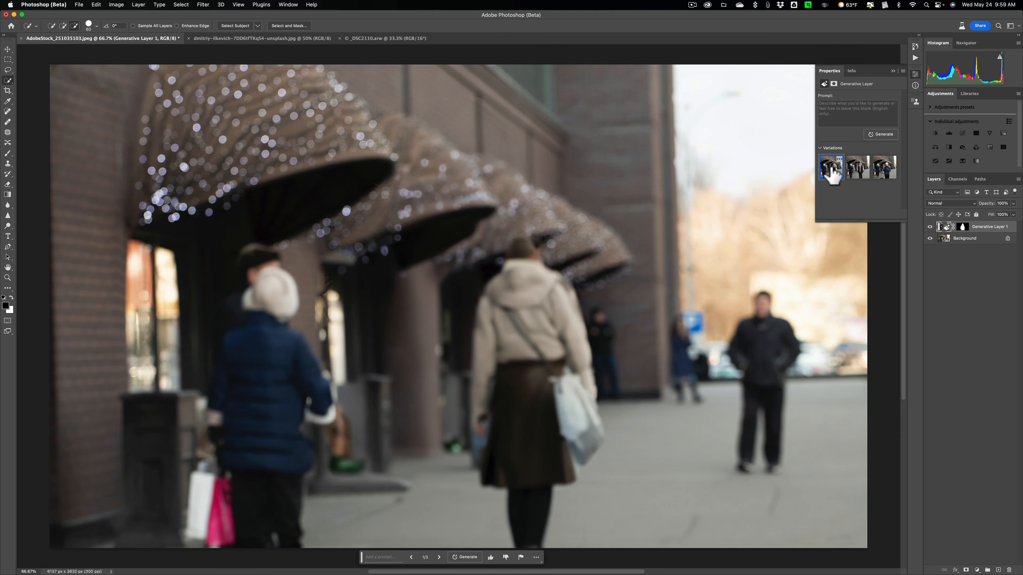
{"action": "left_click", "coordinate": [856, 169]}
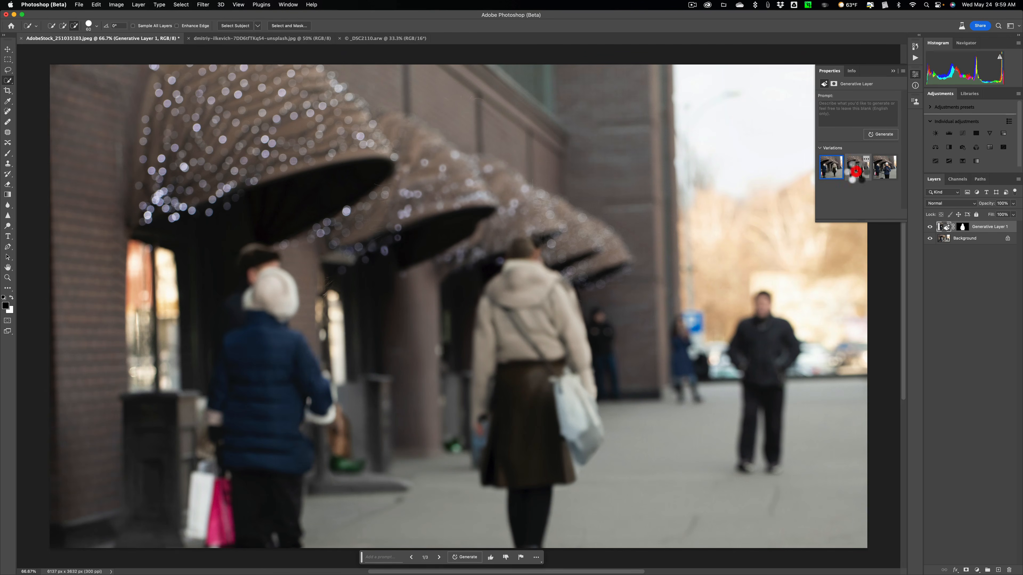
{"action": "left_click", "coordinate": [883, 168]}
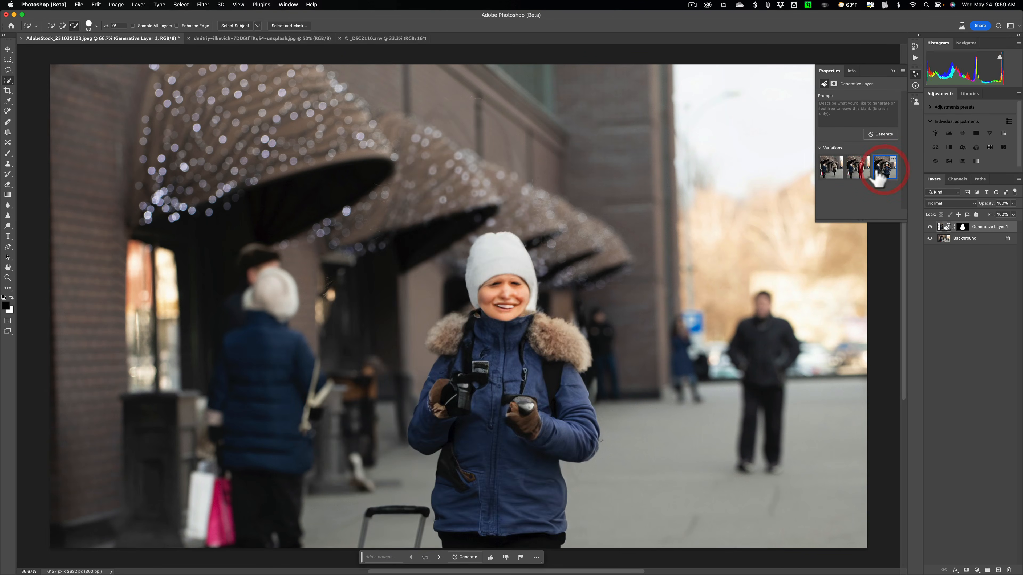
{"action": "left_click", "coordinate": [834, 167]}
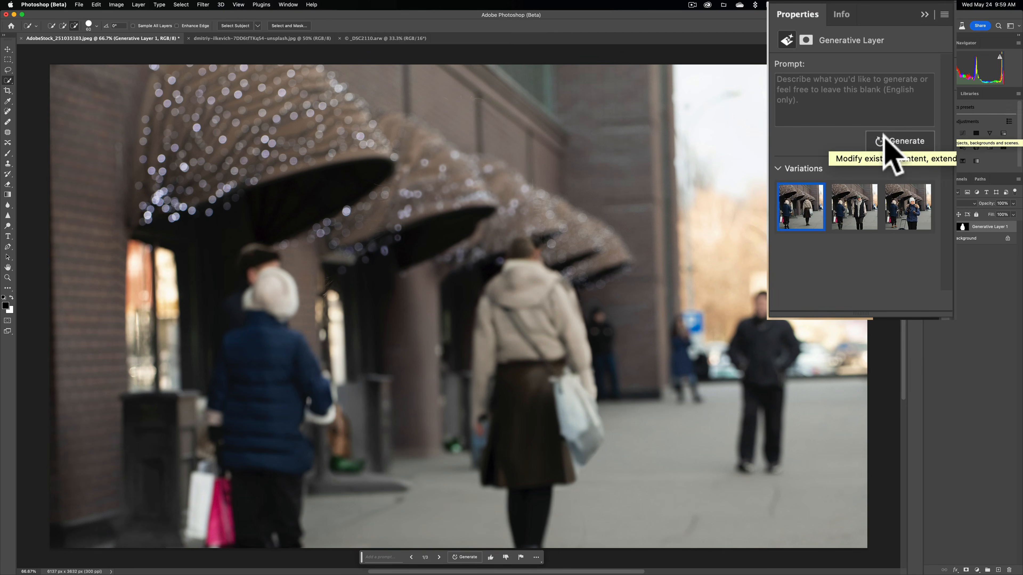
Step: Generate another set of replacements with the prompt left empty and preview the second and third variations
{"action": "left_click", "coordinate": [904, 142]}
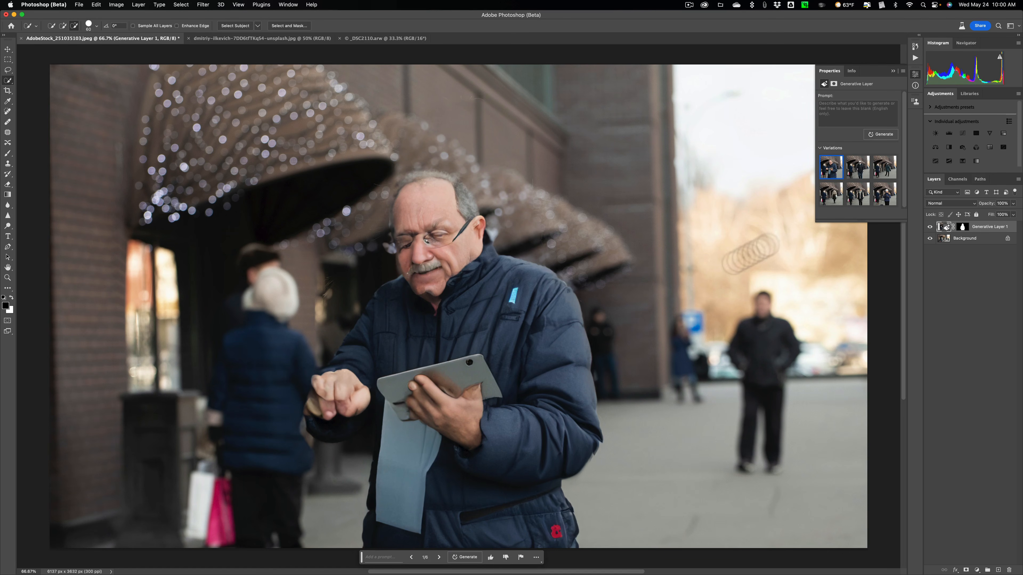
{"action": "left_click", "coordinate": [855, 168]}
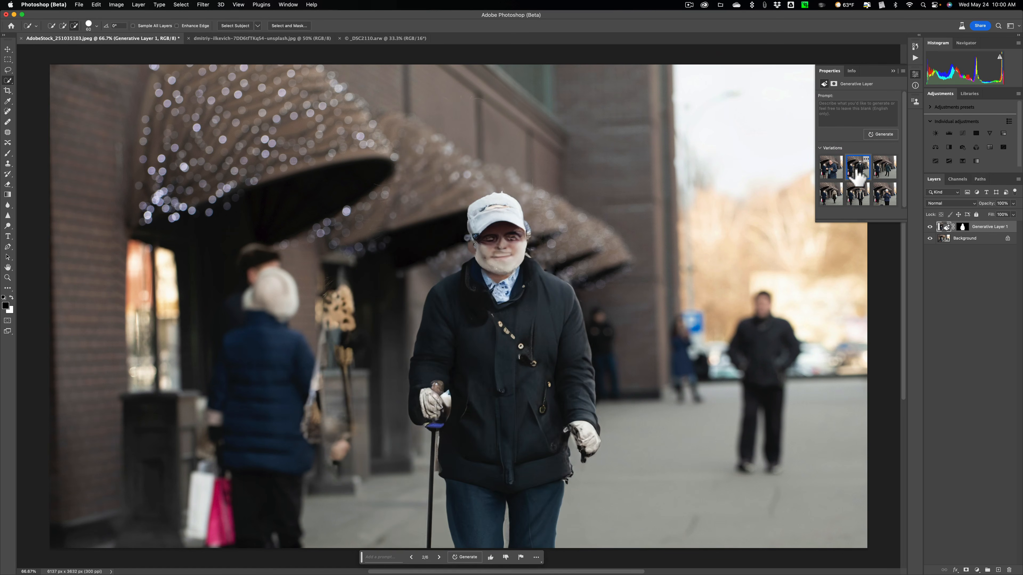
{"action": "left_click", "coordinate": [883, 172]}
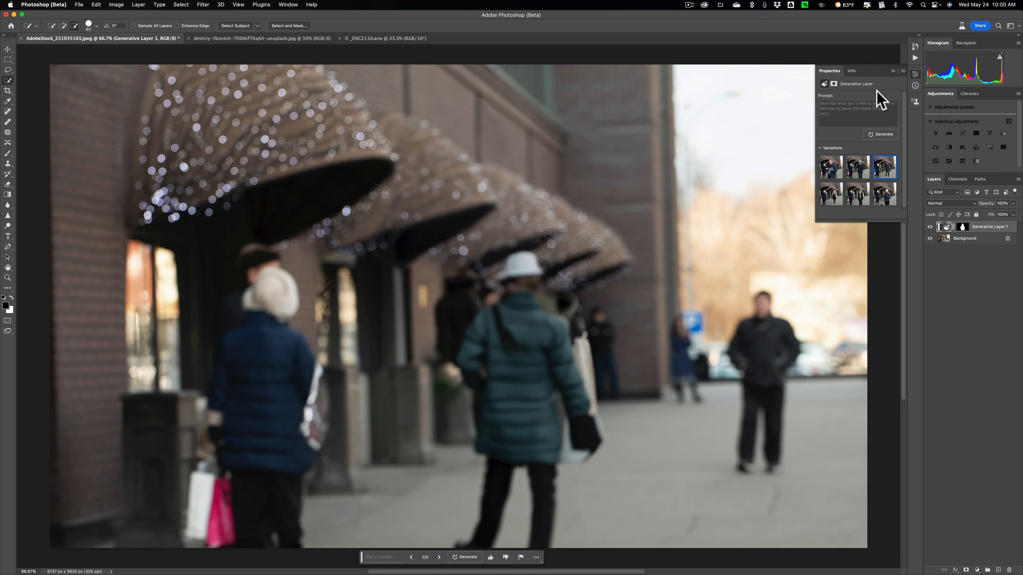
Step: Revert the street photo to its Open state in the history and collapse the history display
{"action": "left_click", "coordinate": [915, 46]}
{"action": "scroll", "coordinate": [865, 81], "scroll_direction": "up", "scroll_amount": 5}
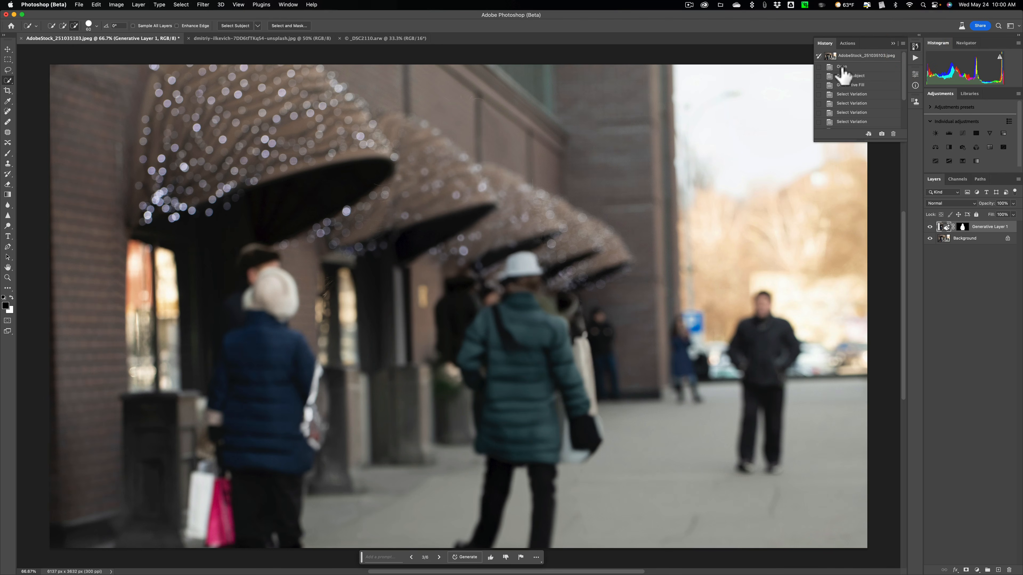
{"action": "left_click", "coordinate": [841, 67]}
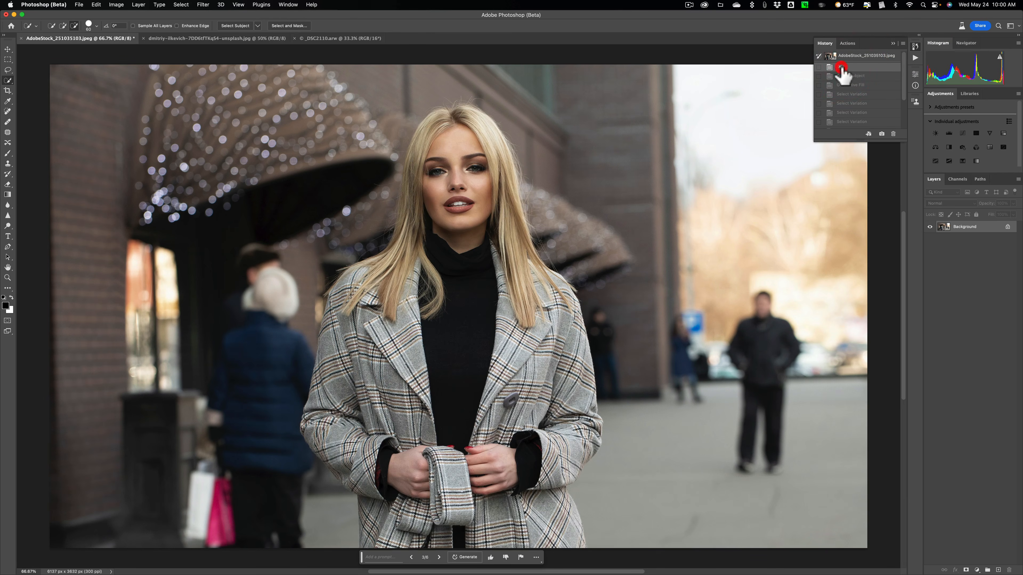
{"action": "left_click", "coordinate": [892, 43]}
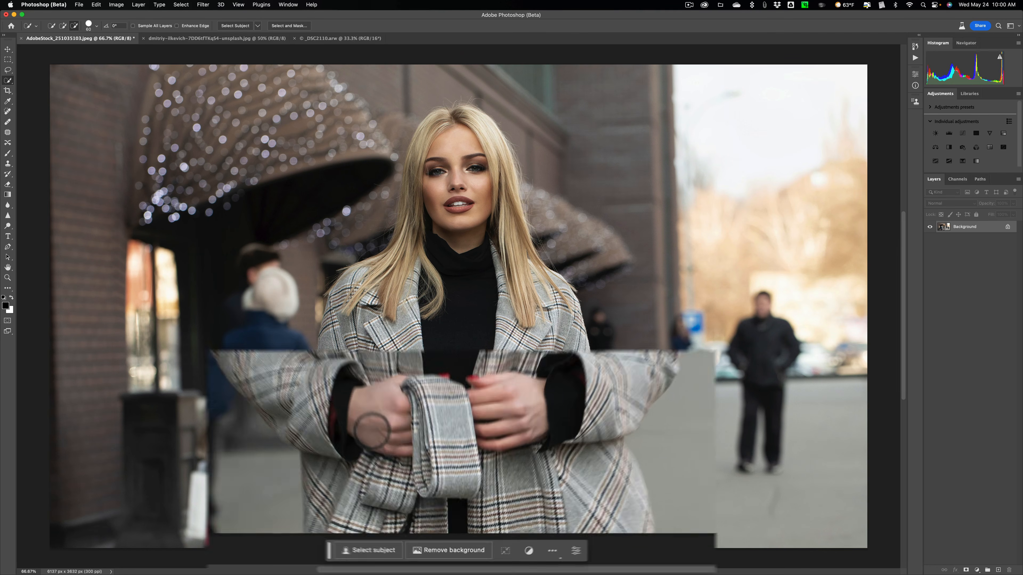
Step: Select the woman as the subject and invert the selection so it covers the street background
{"action": "left_click", "coordinate": [342, 542]}
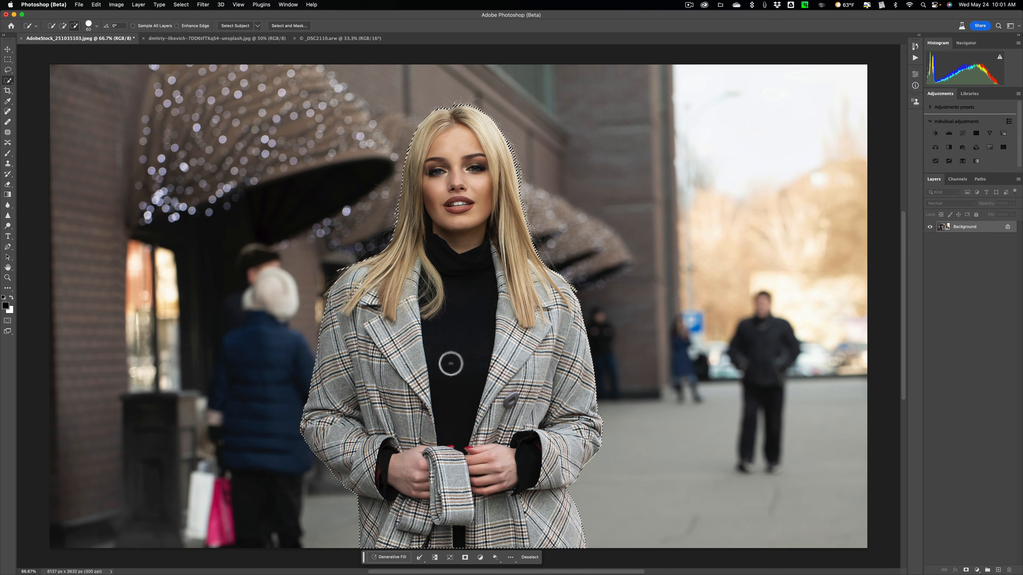
{"action": "key", "text": "shift"}
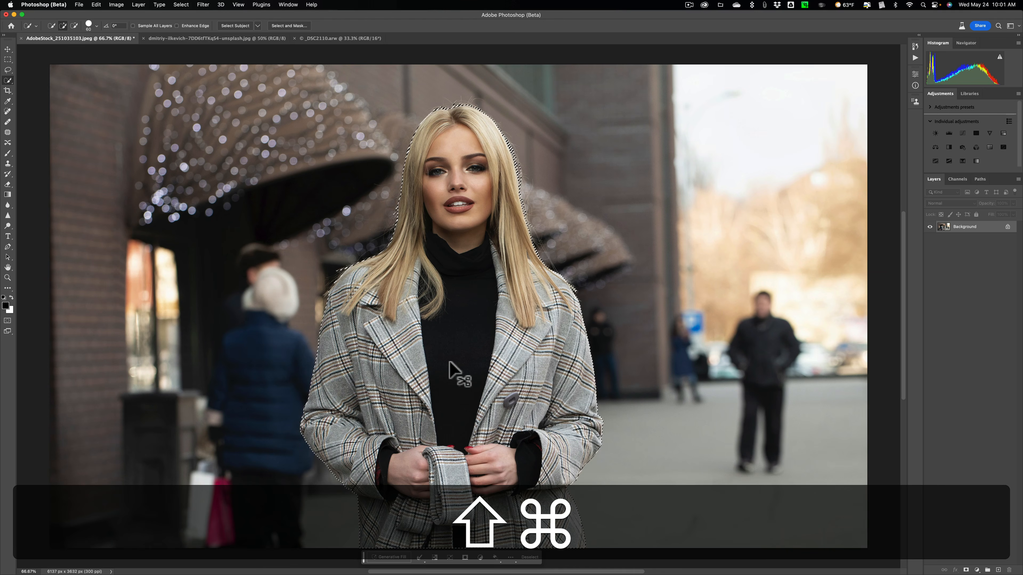
{"action": "key", "text": "super+shift+i"}
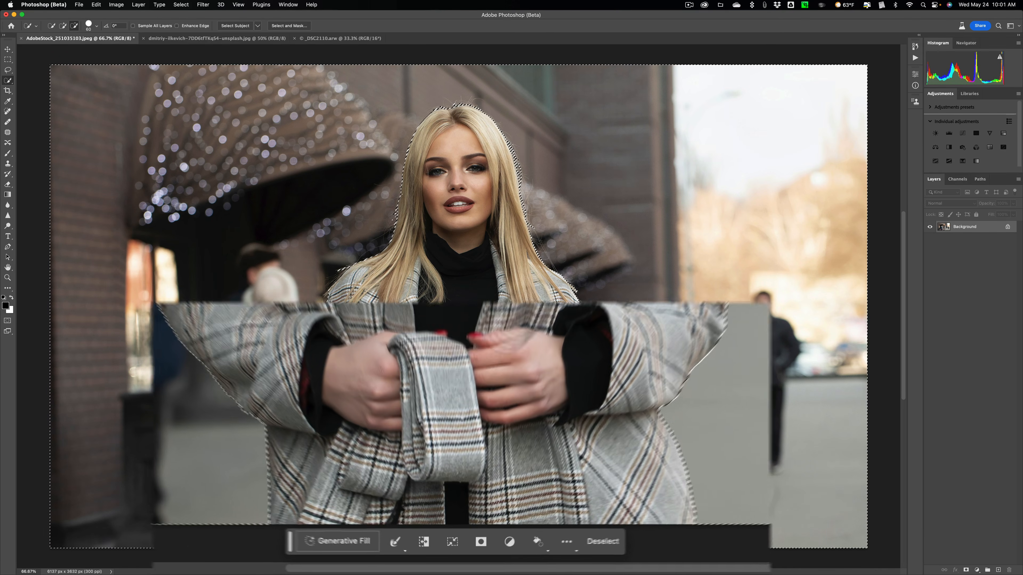
Step: Replace the selected street background using Generative Fill with the prompt "Town" and choose the third variation
{"action": "left_click", "coordinate": [332, 538]}
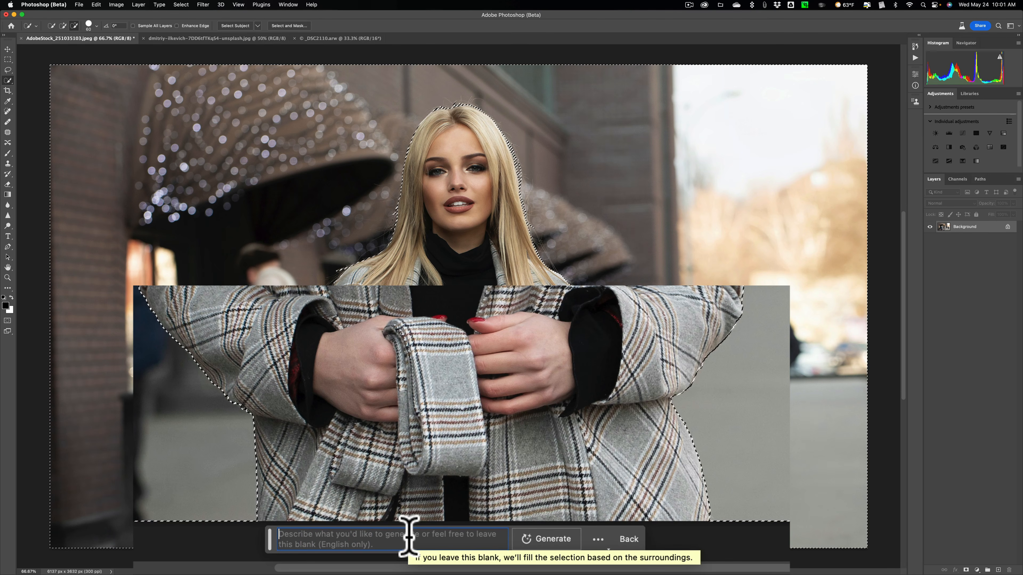
{"action": "type", "text": "Town"}
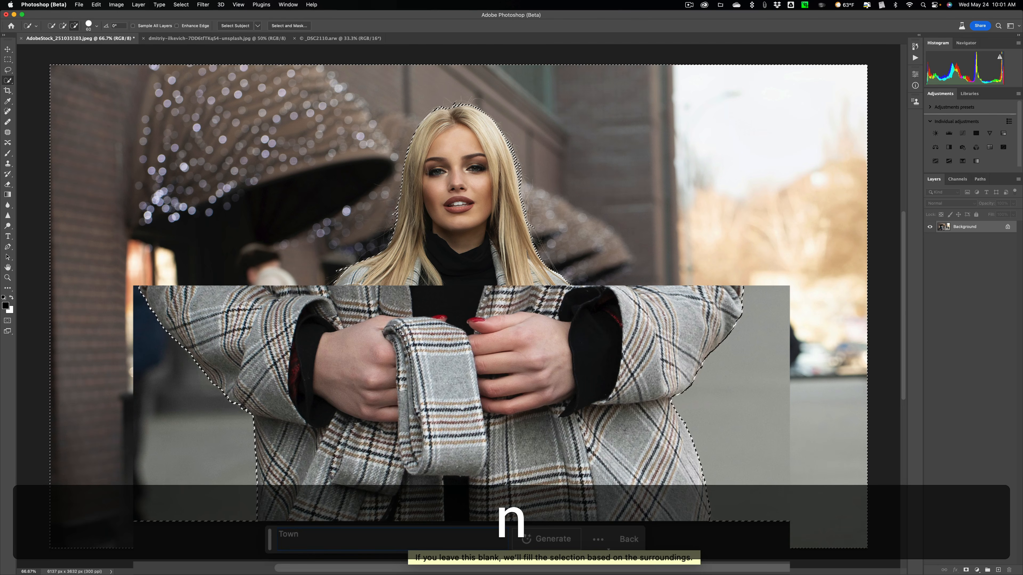
{"action": "left_click", "coordinate": [546, 532]}
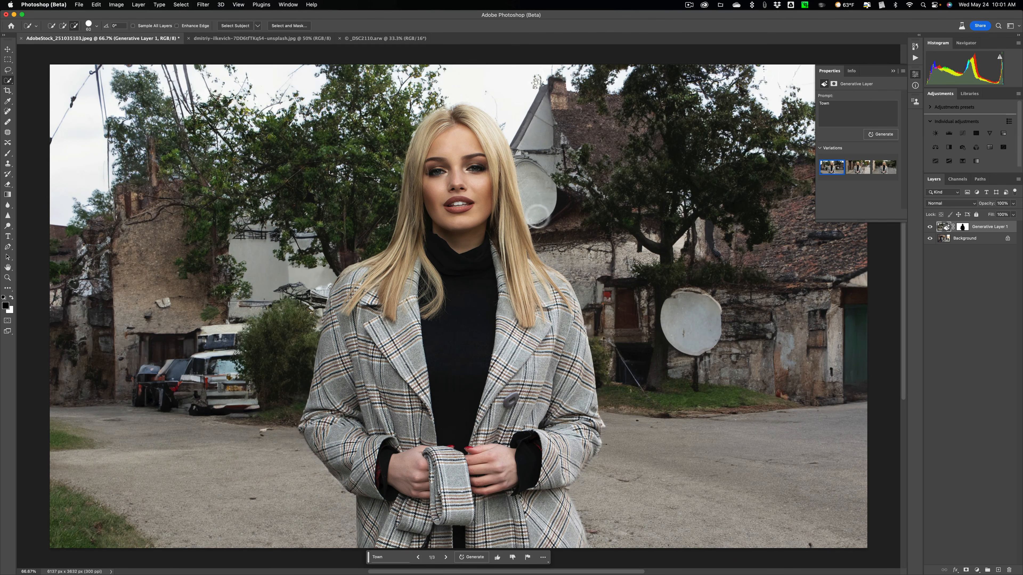
{"action": "left_click", "coordinate": [857, 165]}
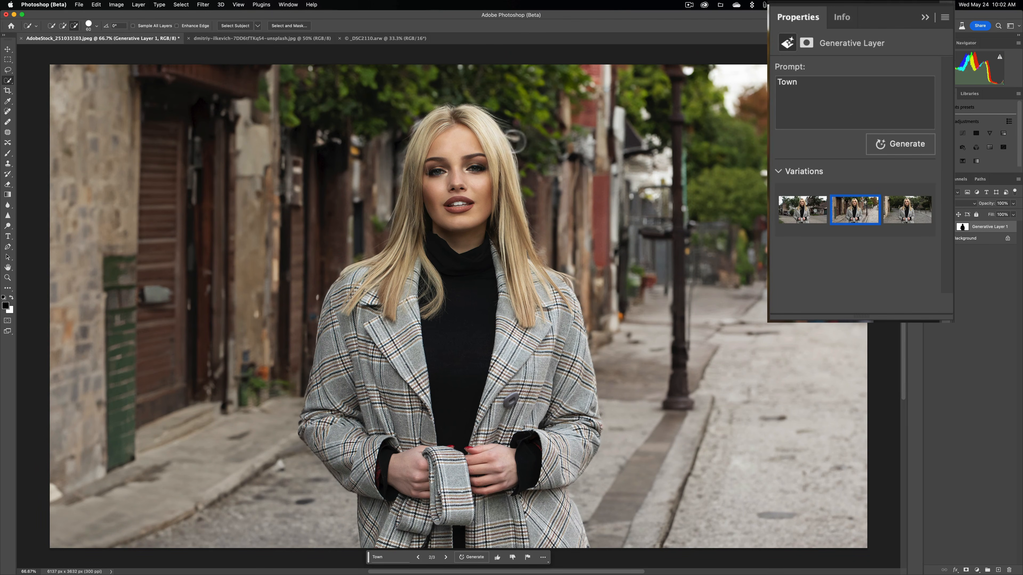
{"action": "left_click", "coordinate": [901, 211]}
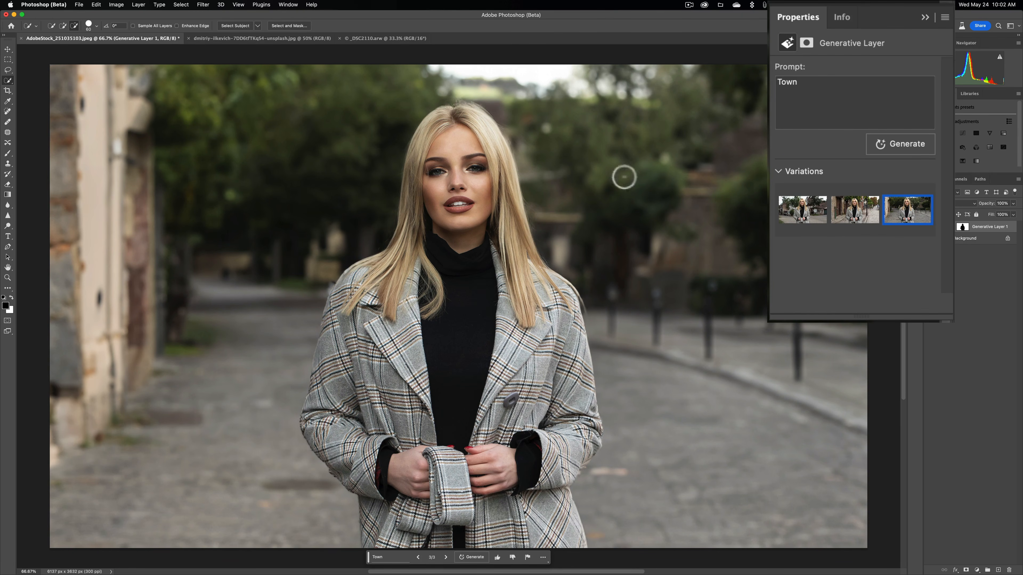
Step: In the open portrait of the woman in sunglasses, select the background by inverting a subject selection
{"action": "left_click", "coordinate": [224, 40]}
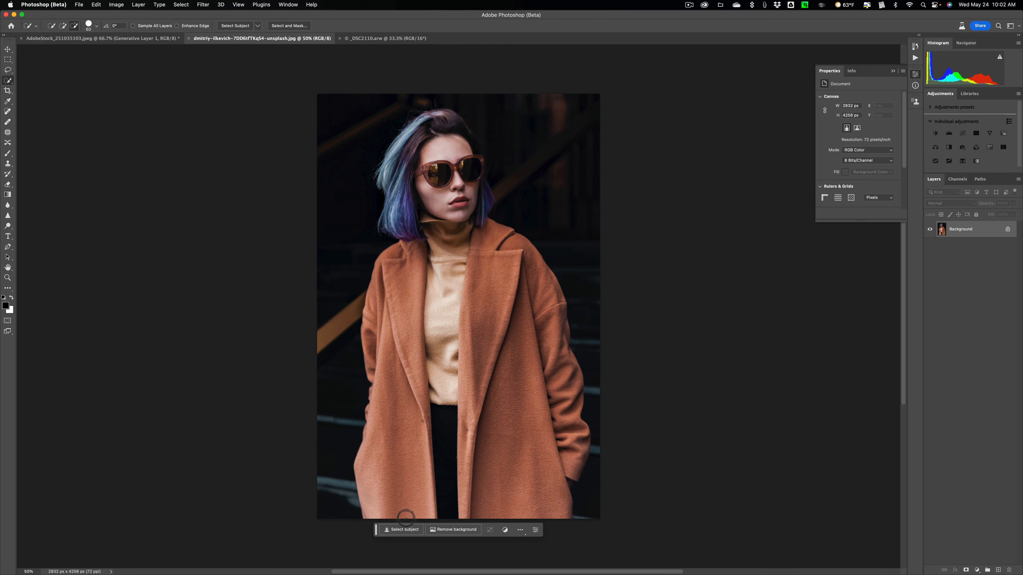
{"action": "left_click", "coordinate": [401, 529]}
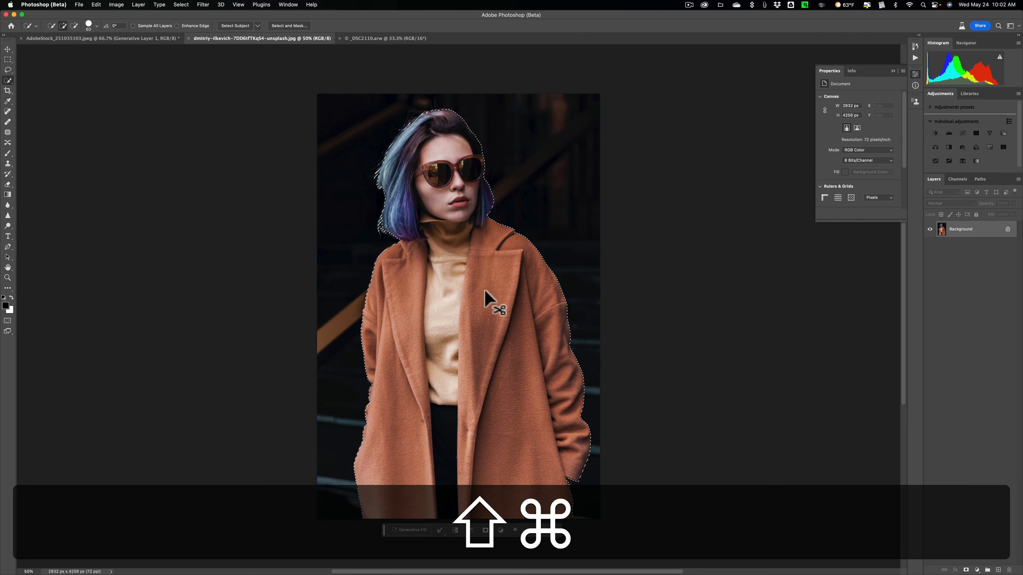
{"action": "key", "text": "super+shift+i"}
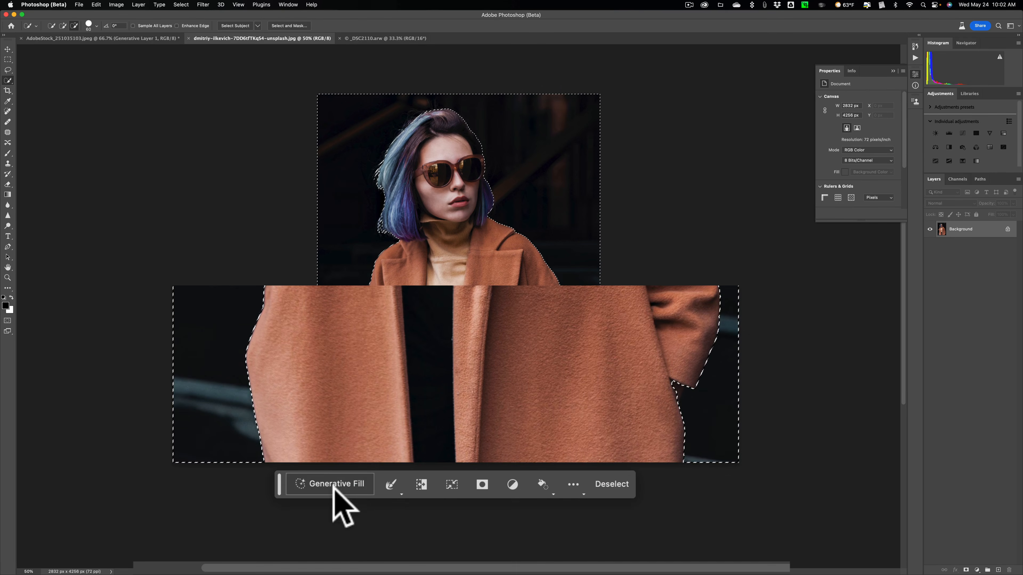
Step: Fill the selected background behind the woman in sunglasses using Generative Fill with the prompt "Car"
{"action": "left_click", "coordinate": [335, 486]}
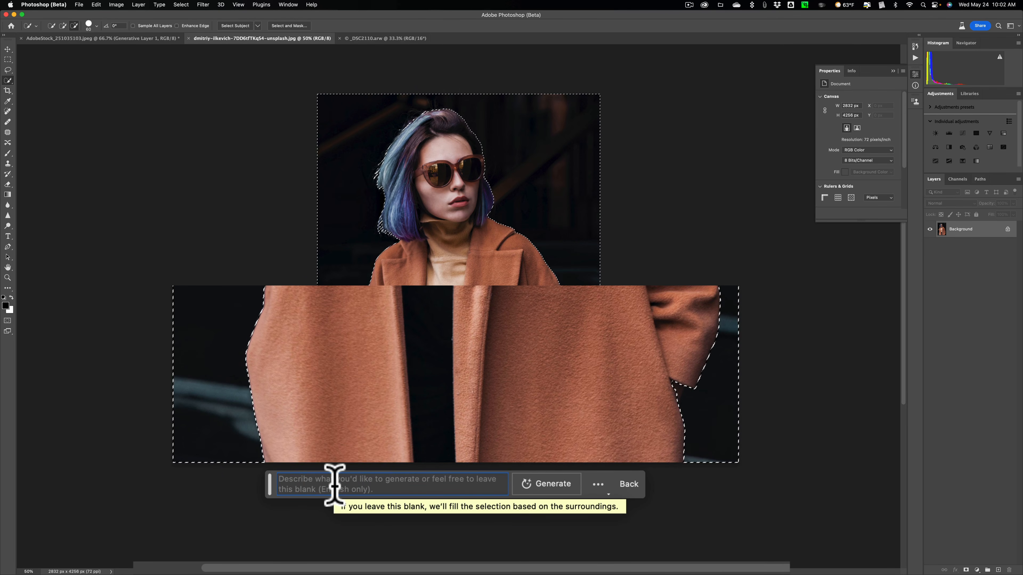
{"action": "type", "text": "Car"}
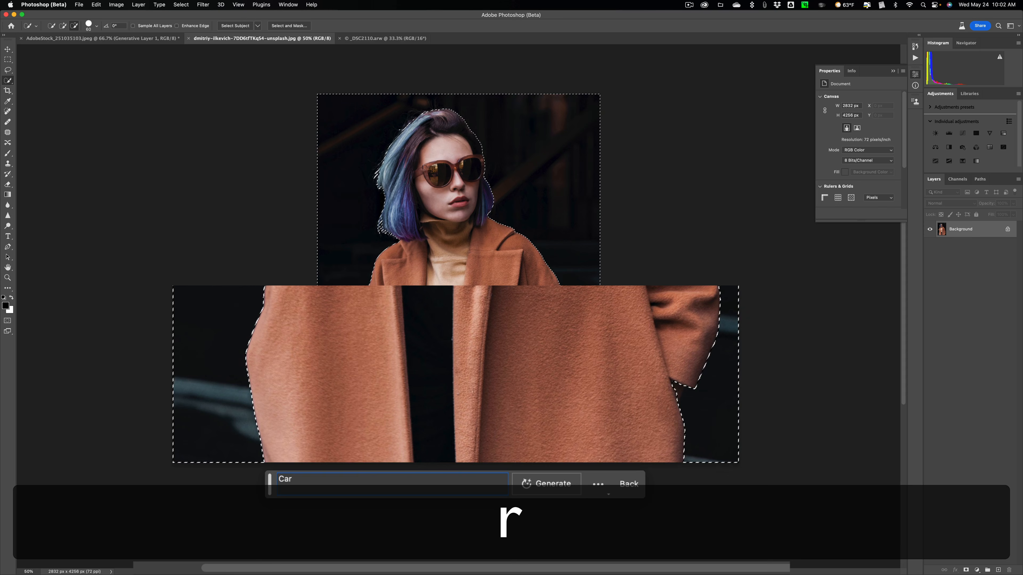
{"action": "left_click", "coordinate": [555, 483]}
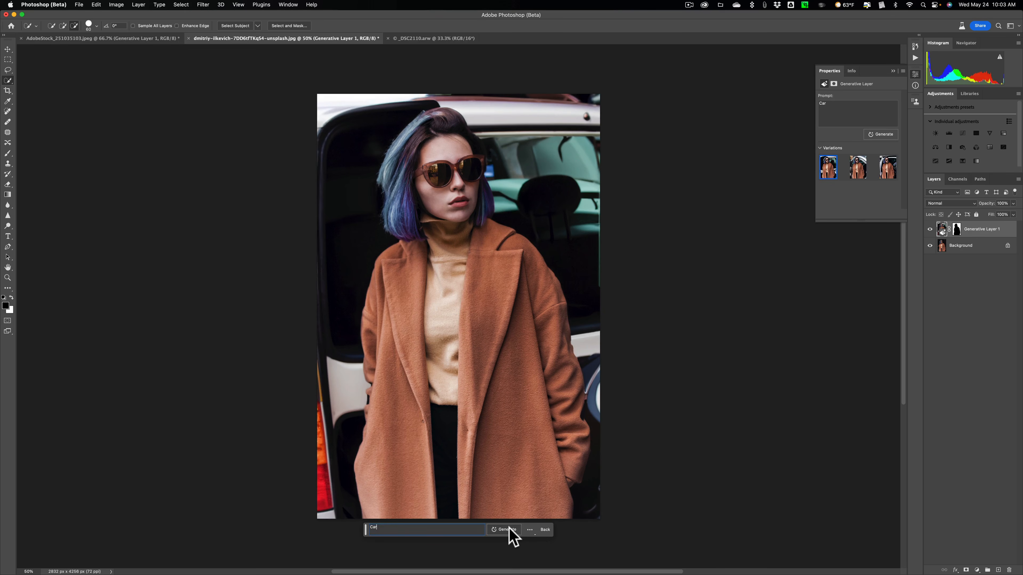
Step: Preview the second and third car backgrounds and generate another set of variations from the same prompt
{"action": "left_click", "coordinate": [859, 166]}
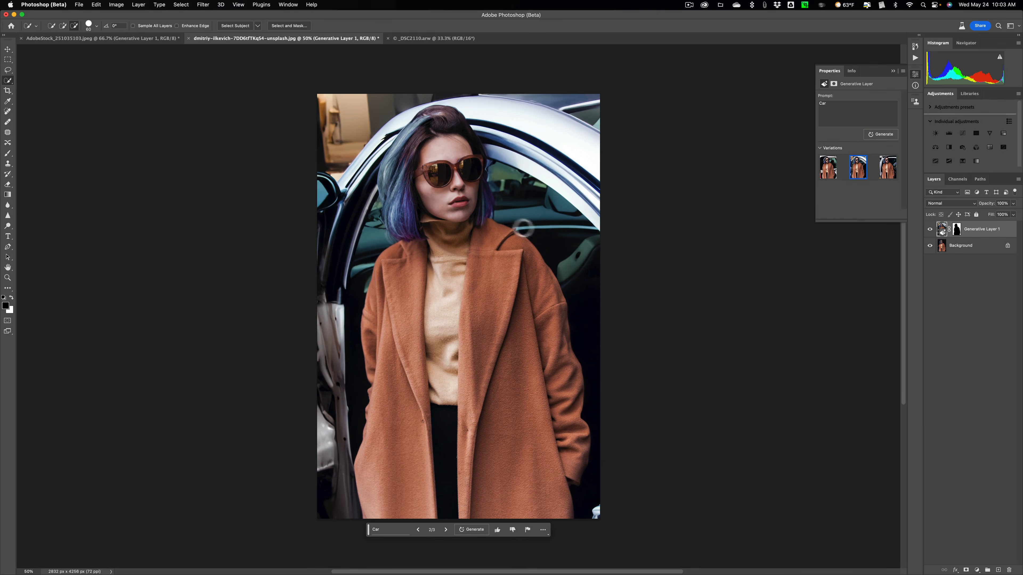
{"action": "left_click", "coordinate": [889, 178]}
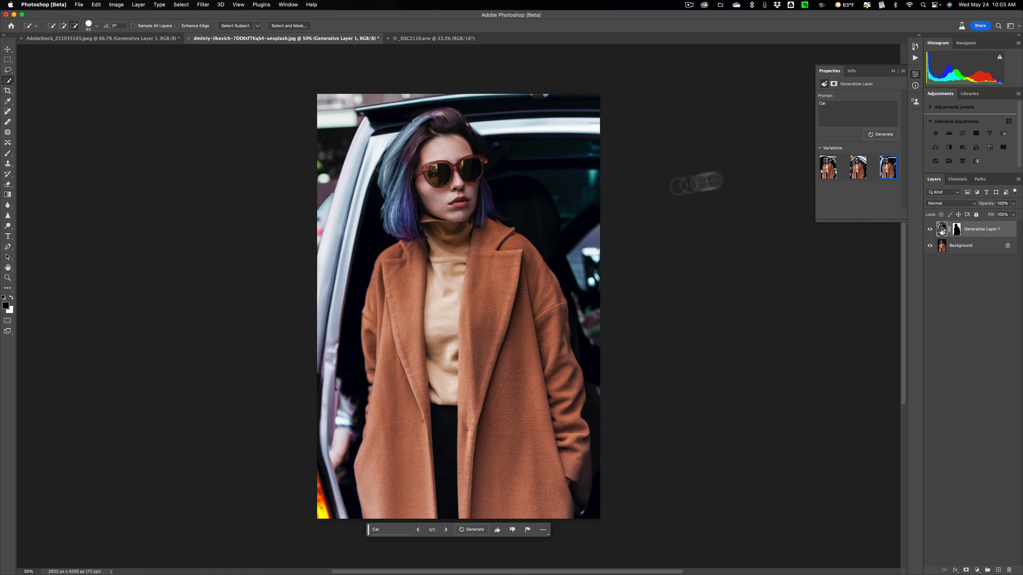
{"action": "left_click", "coordinate": [881, 135]}
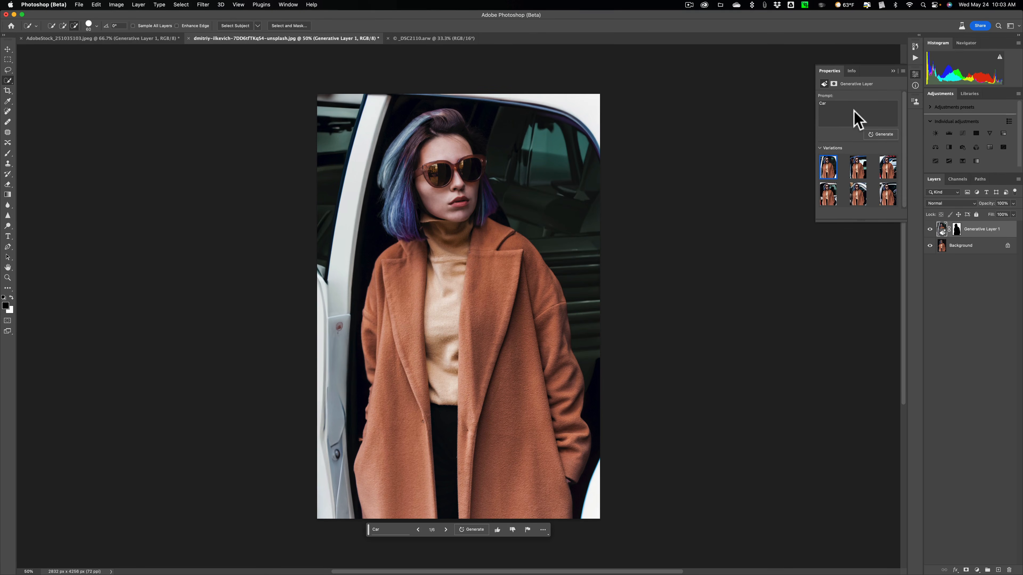
Step: Preview the second and third new car backgrounds and regenerate the background with the prompt "limo"
{"action": "left_click", "coordinate": [858, 169]}
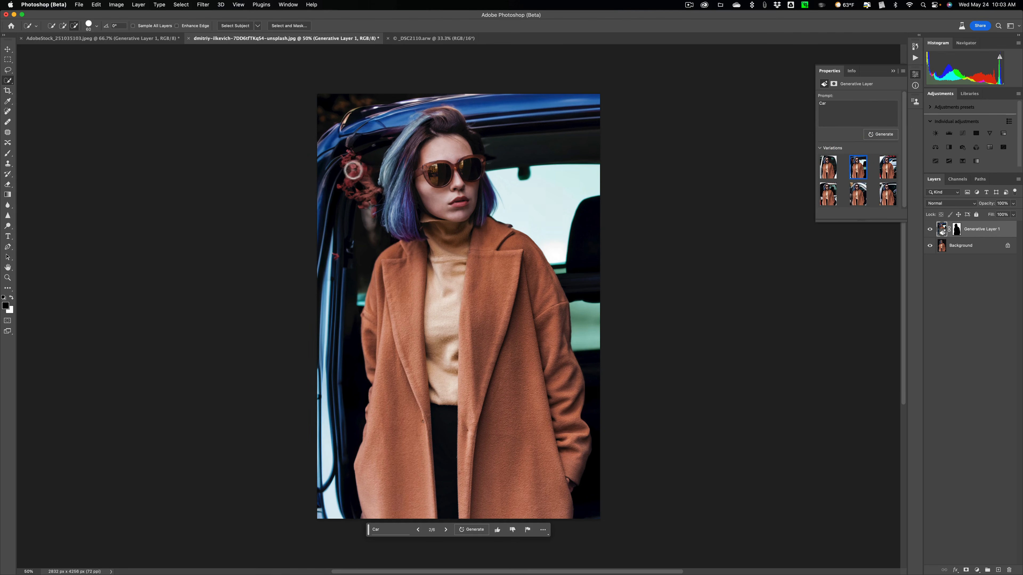
{"action": "left_click", "coordinate": [883, 171]}
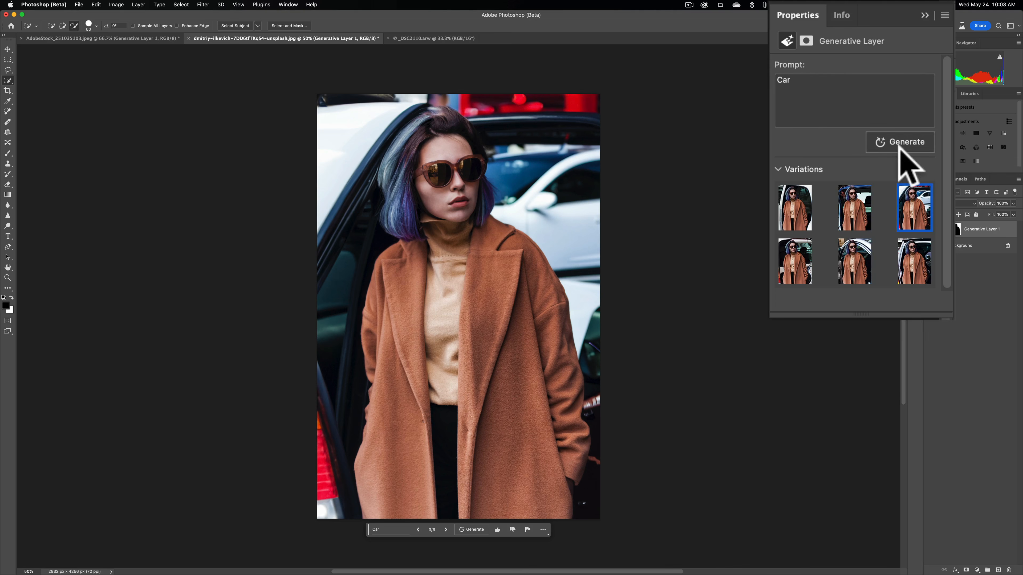
{"action": "double_click", "coordinate": [817, 82]}
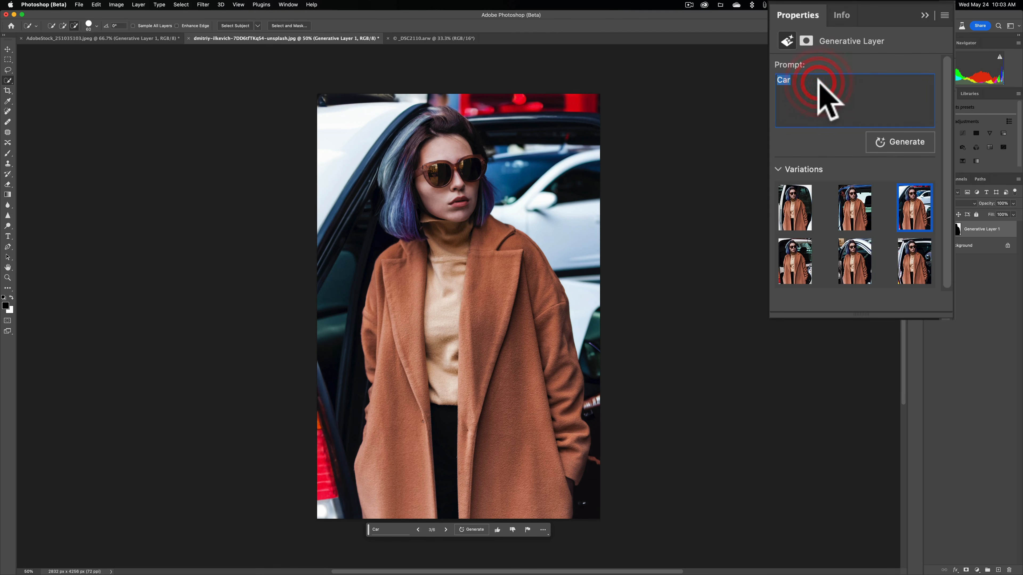
{"action": "type", "text": "limo"}
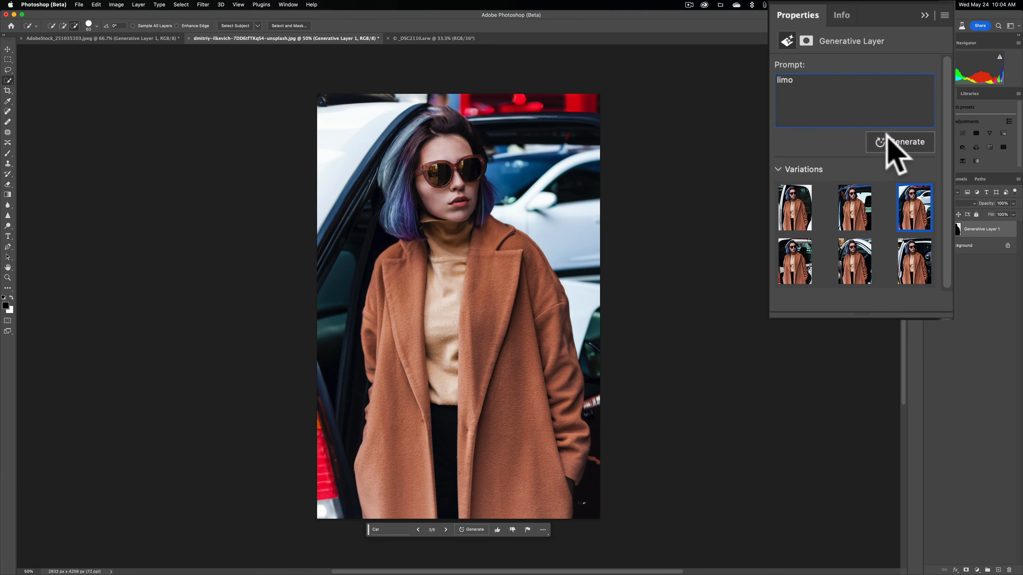
{"action": "left_click", "coordinate": [898, 141]}
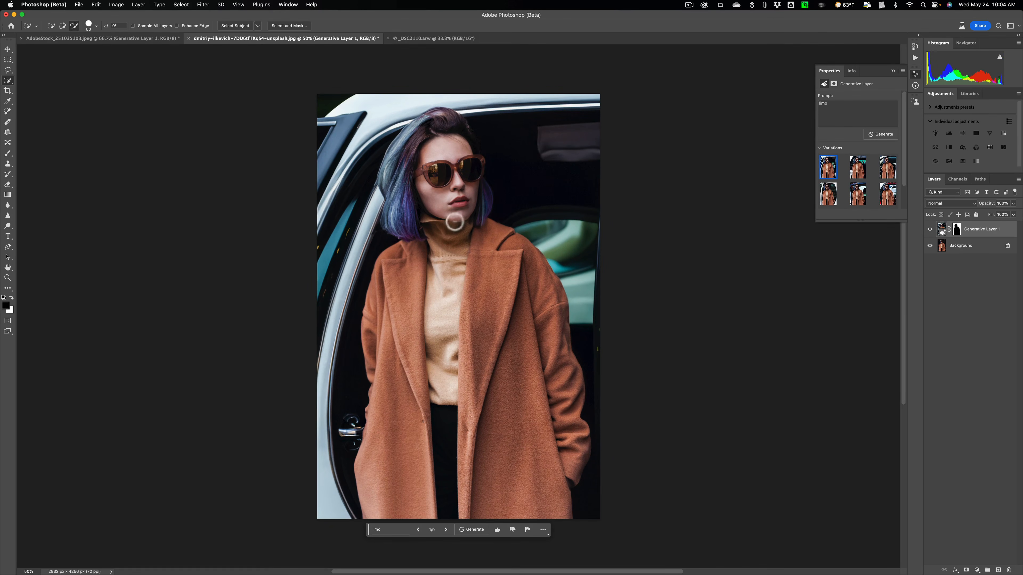
Step: Compare the second and third limo backgrounds and choose the first variation
{"action": "left_click", "coordinate": [860, 171]}
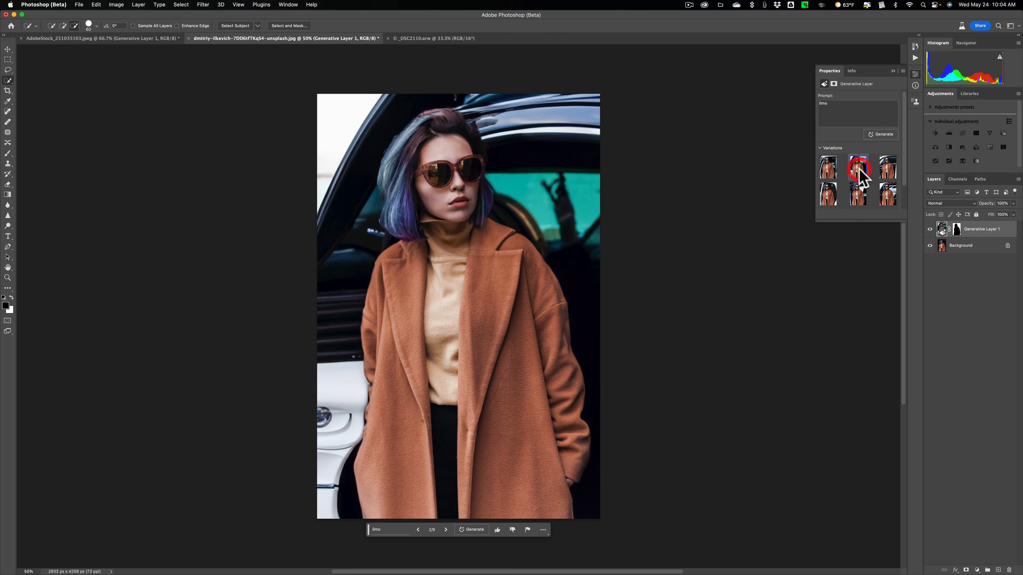
{"action": "left_click", "coordinate": [885, 173]}
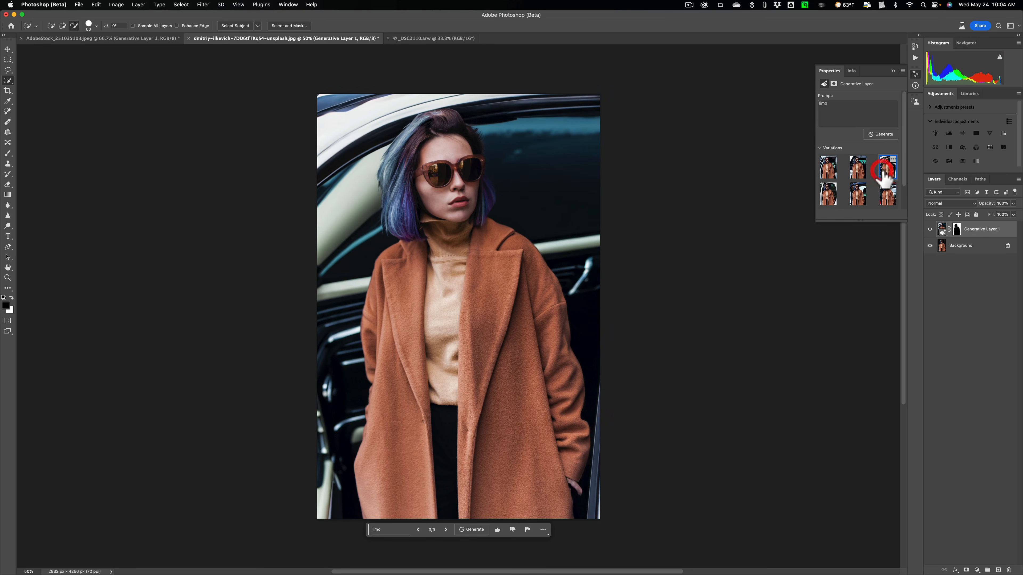
{"action": "left_click", "coordinate": [827, 168]}
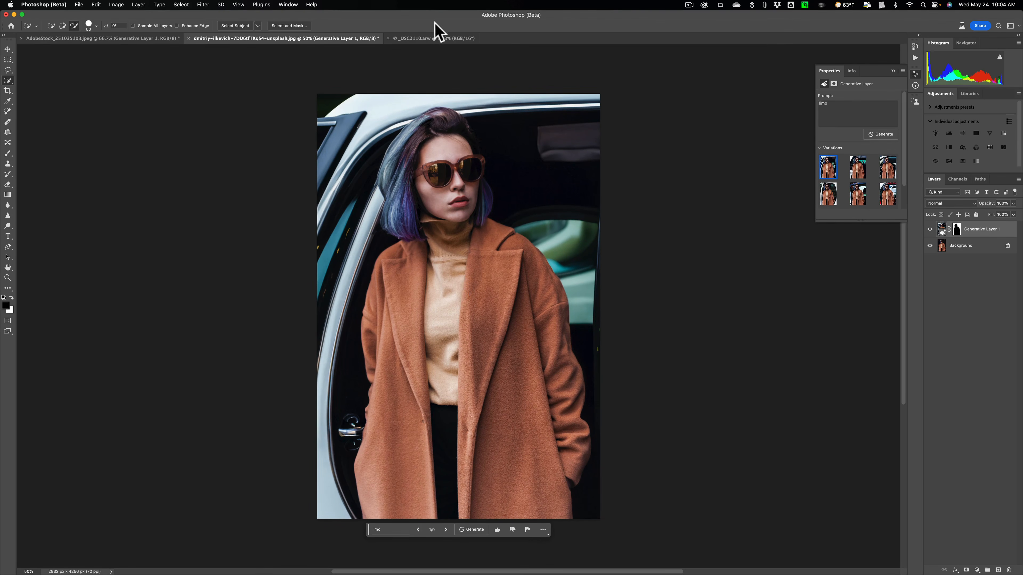
Step: In the open lakeside park photo _DSC2110.arw, select the sky automatically
{"action": "left_click", "coordinate": [429, 37]}
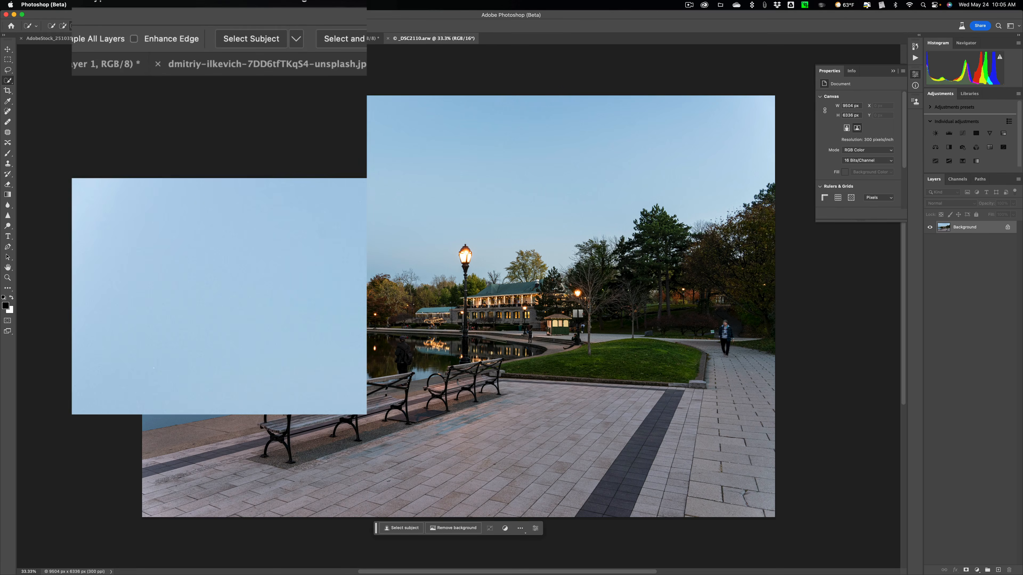
{"action": "left_click", "coordinate": [176, 5]}
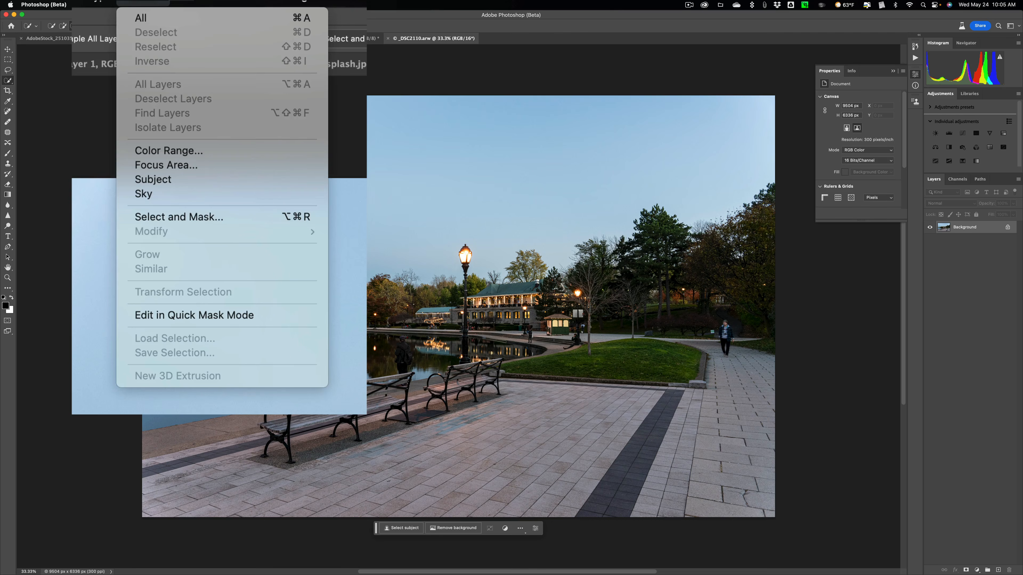
{"action": "left_click", "coordinate": [161, 195]}
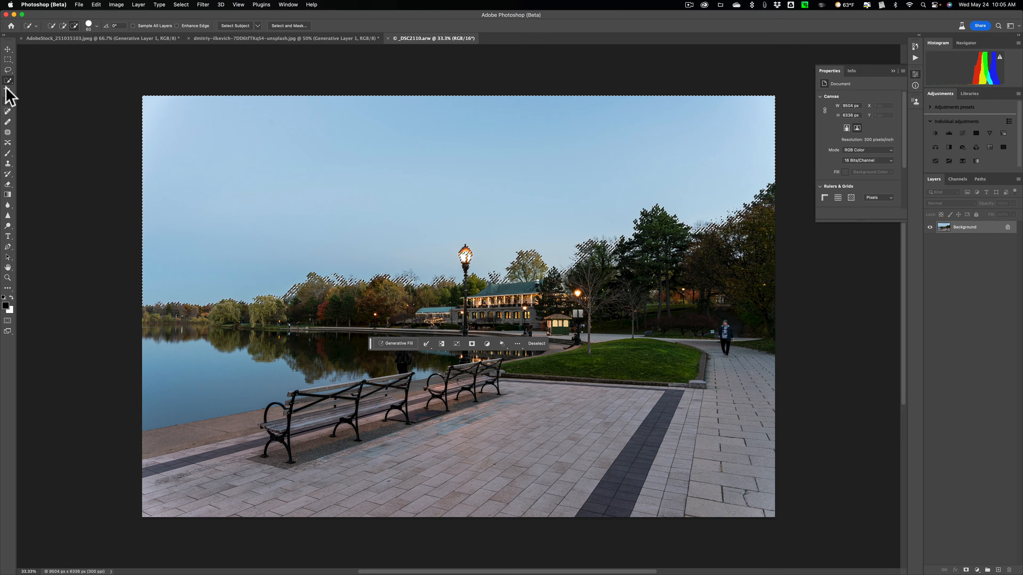
{"action": "left_click", "coordinate": [147, 23]}
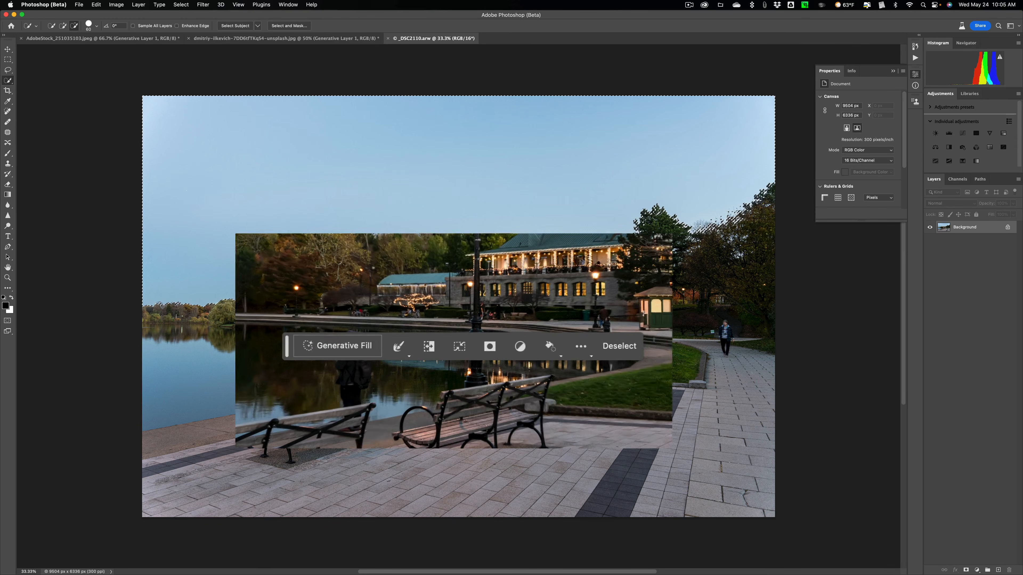
Step: Fill the selected sky using Generative Fill with the prompt "Clouds"
{"action": "left_click", "coordinate": [346, 350]}
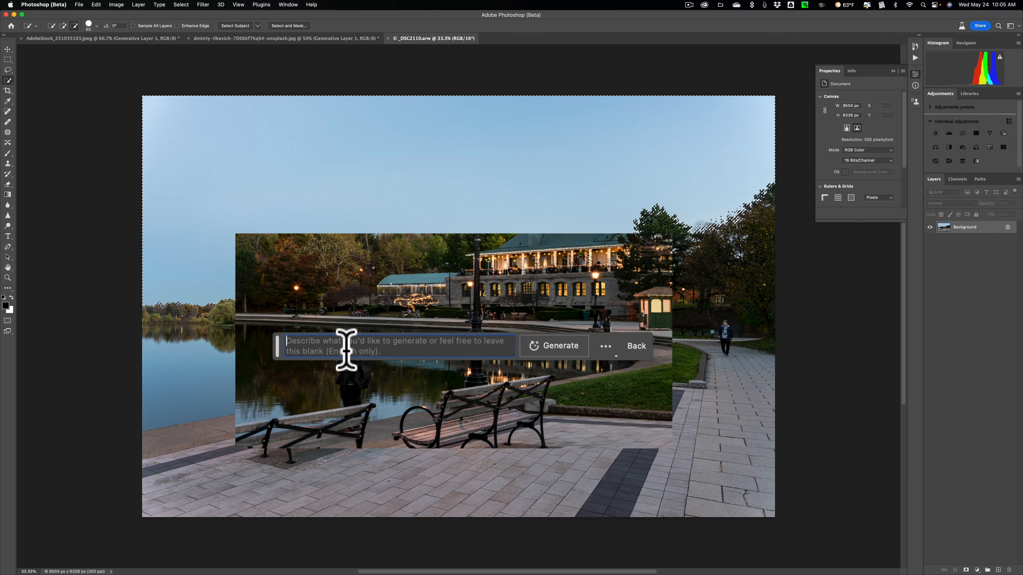
{"action": "type", "text": "CO"}
{"action": "key", "text": "BackSpace"}
{"action": "type", "text": "louds"}
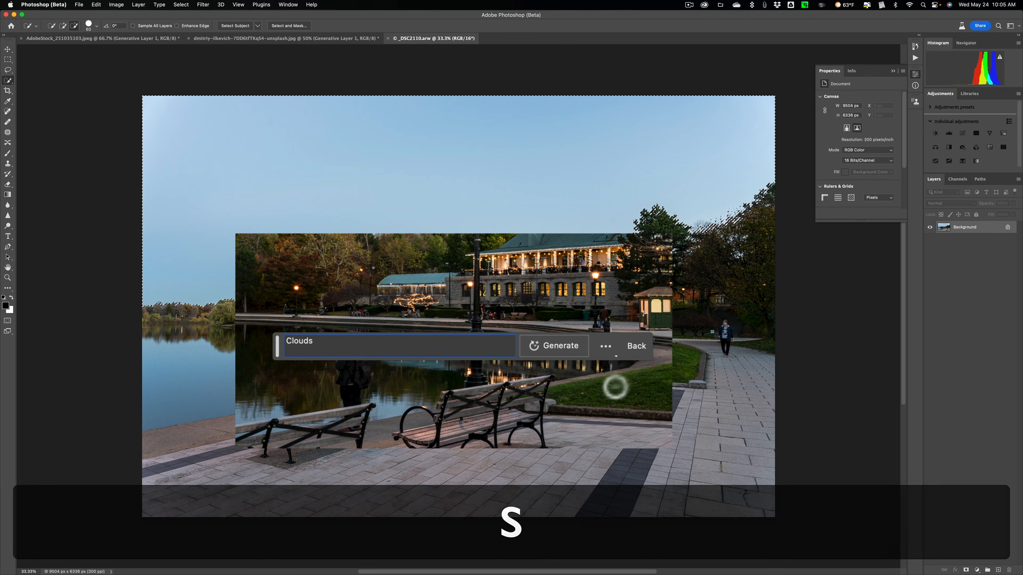
{"action": "left_click", "coordinate": [571, 346]}
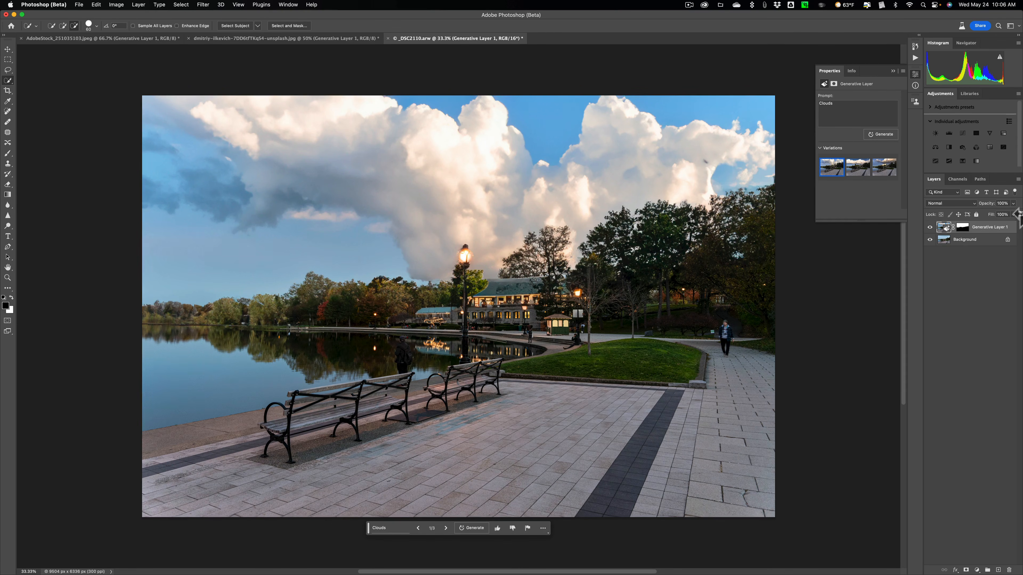
Step: Compare the first and second cloud variations with the original photo by hiding and showing the generative layer
{"action": "left_click", "coordinate": [931, 228]}
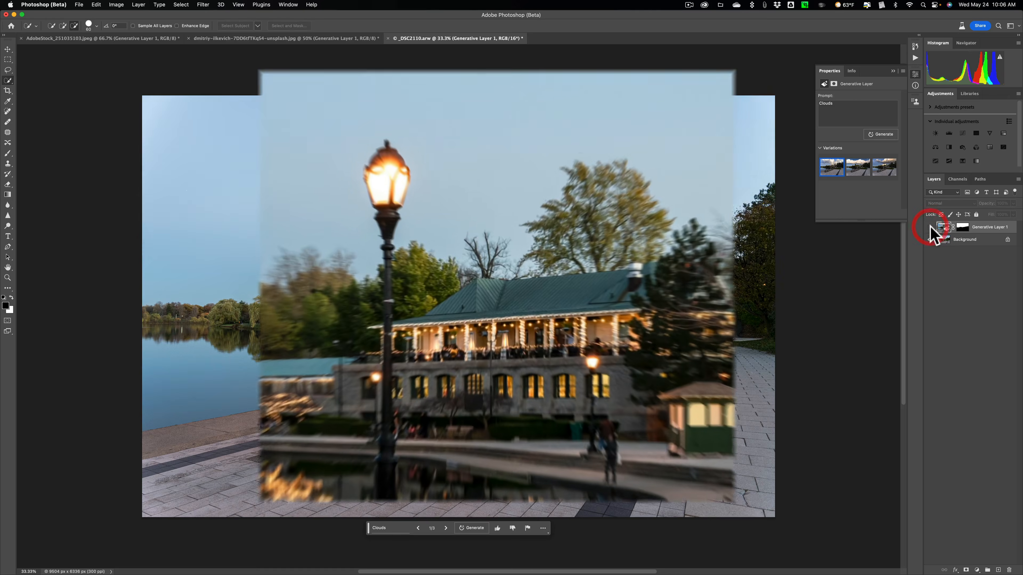
{"action": "left_click", "coordinate": [930, 228]}
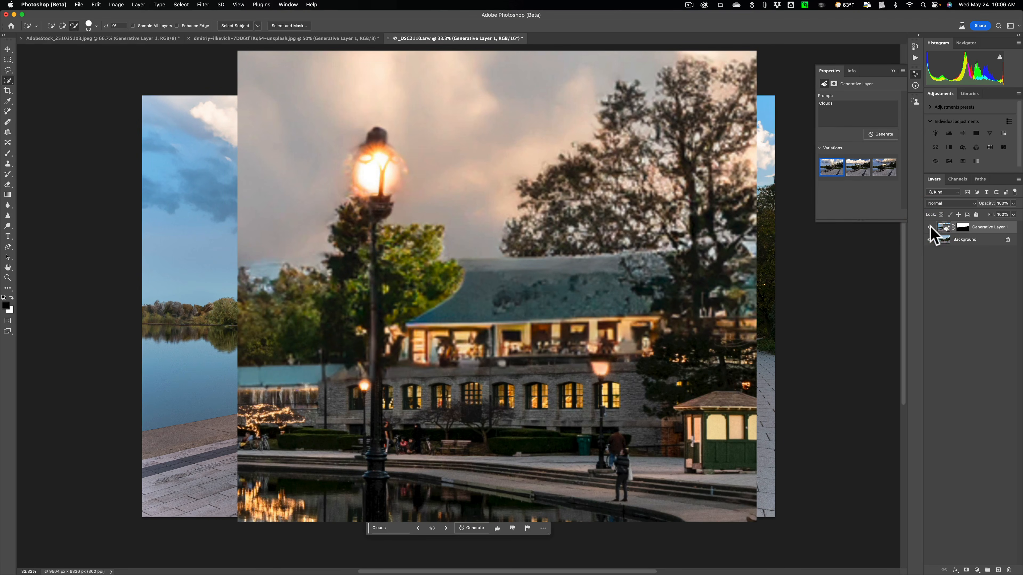
{"action": "left_click", "coordinate": [858, 164]}
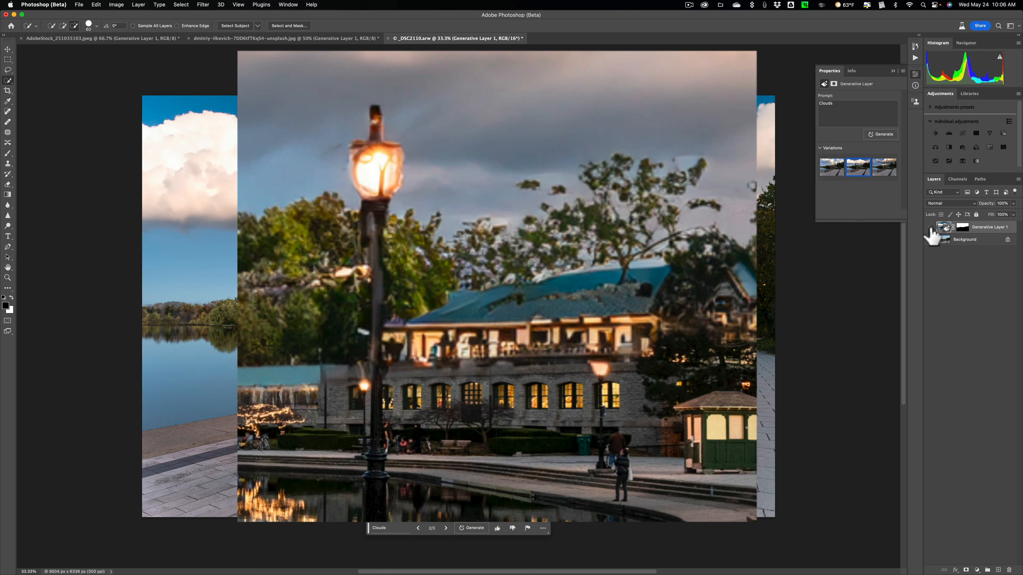
{"action": "left_click", "coordinate": [930, 227]}
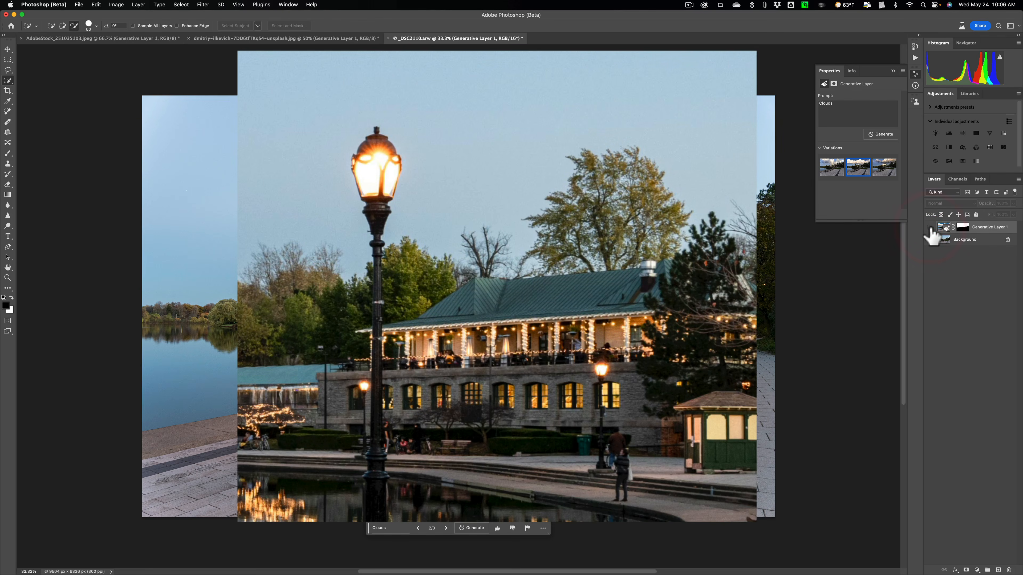
{"action": "left_click", "coordinate": [930, 228]}
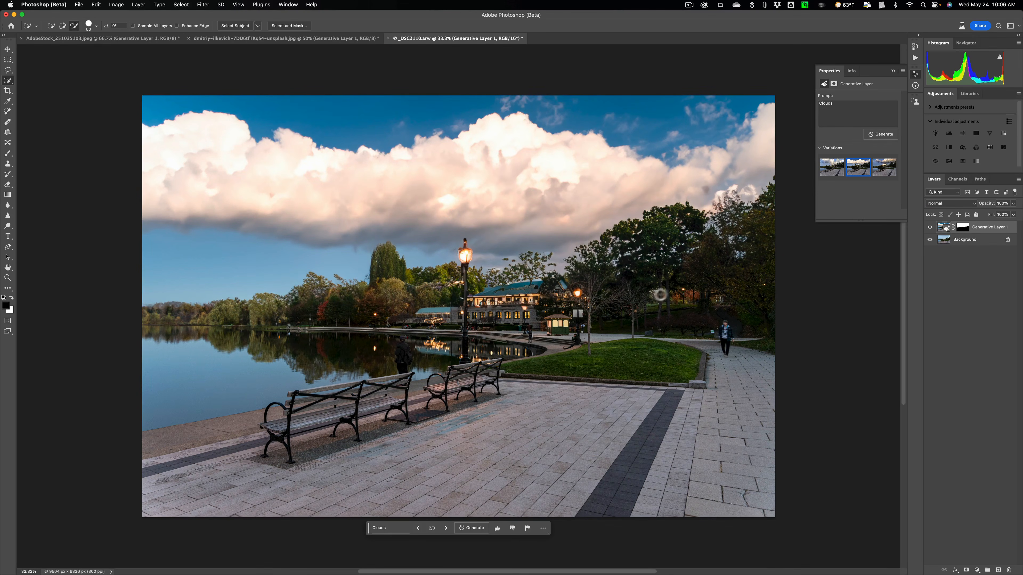
Step: Display the third cloud variation and examine the generated trees and building roof up close
{"action": "left_click", "coordinate": [878, 170]}
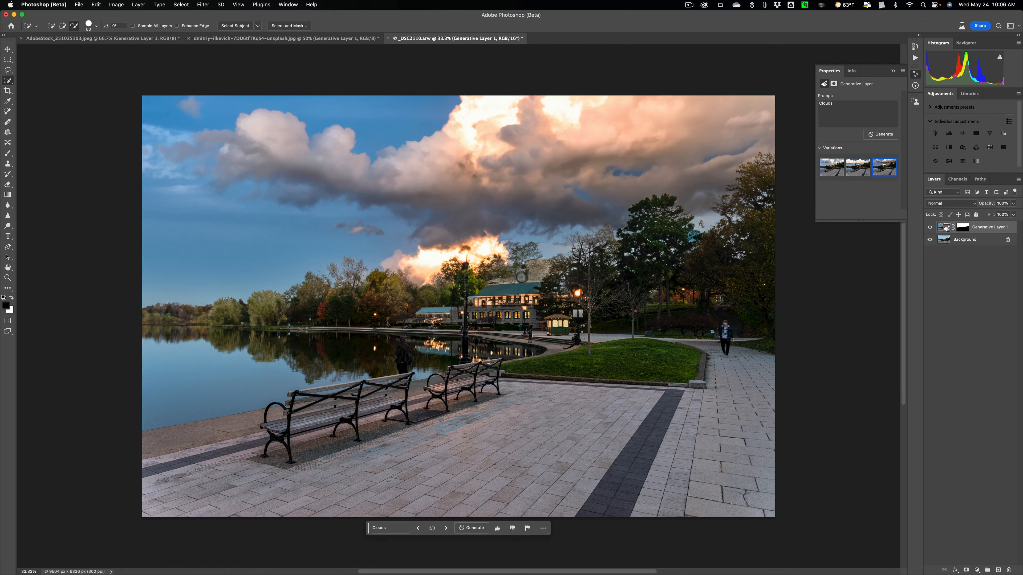
{"action": "key", "text": "super+equal"}
{"action": "key", "text": "super+equal"}
{"action": "key", "text": "super+equal"}
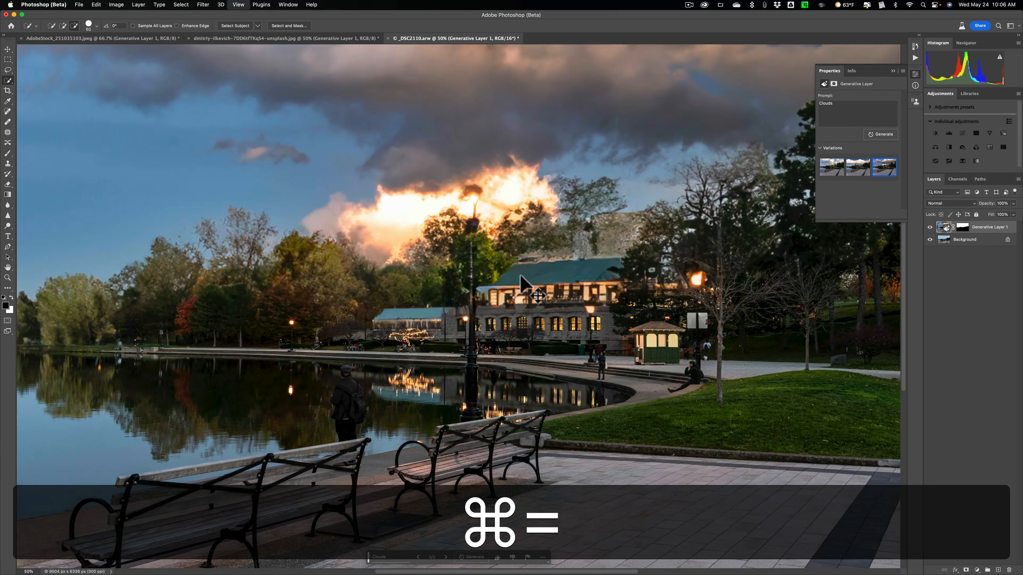
{"action": "scroll", "coordinate": [635, 163], "scroll_direction": "right", "scroll_amount": 5}
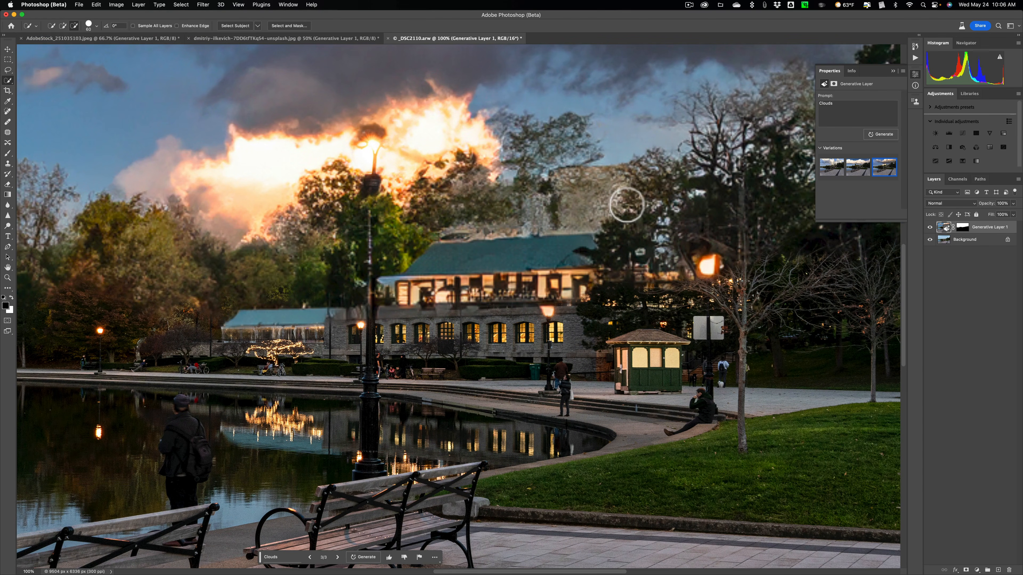
{"action": "key", "text": "super+0"}
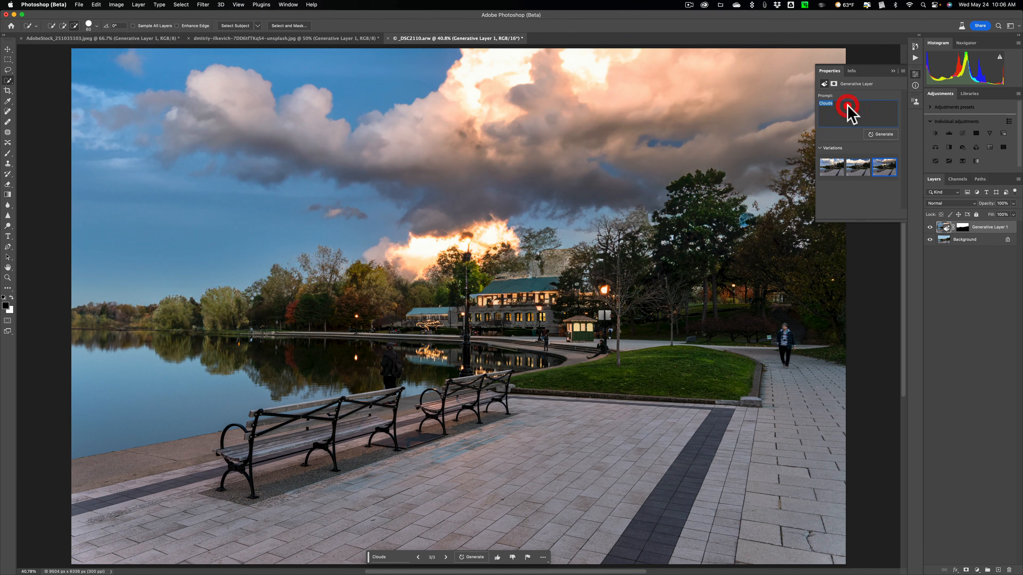
Step: Regenerate the sky with the prompt "Cloudy sky" and choose the third variation
{"action": "type", "text": "oudy sky"}
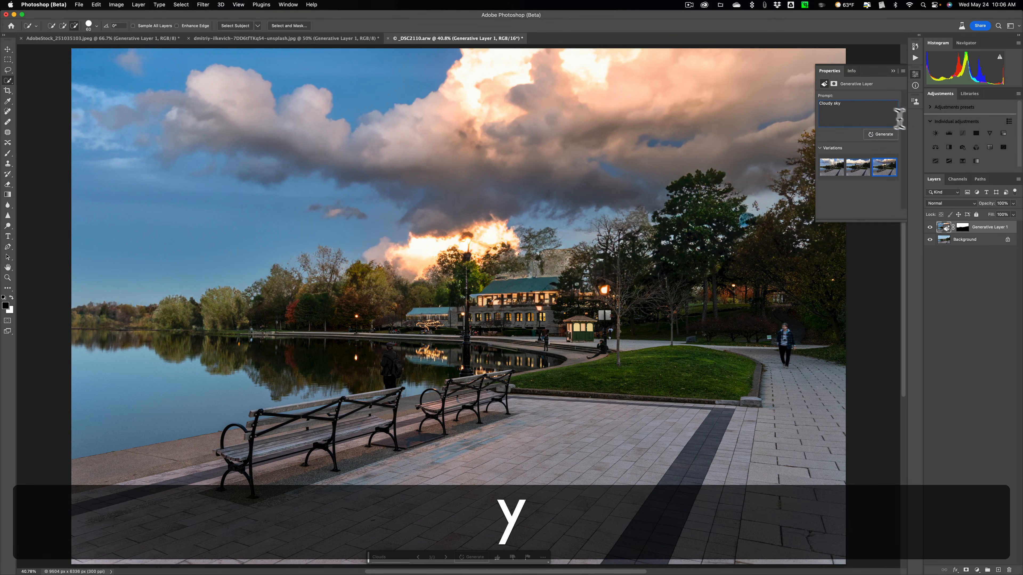
{"action": "left_click", "coordinate": [881, 135]}
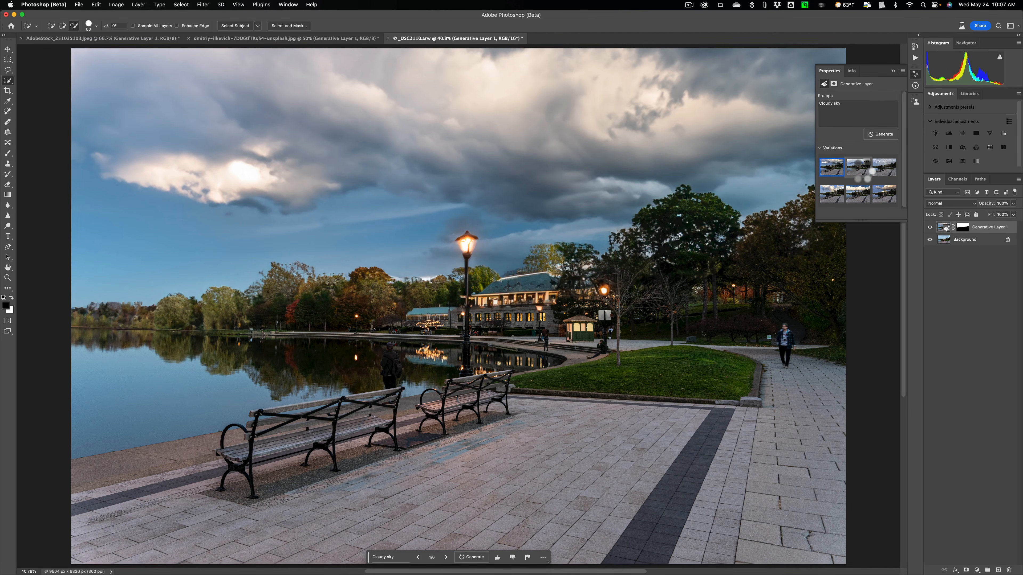
{"action": "left_click", "coordinate": [861, 173]}
{"action": "left_click", "coordinate": [884, 166]}
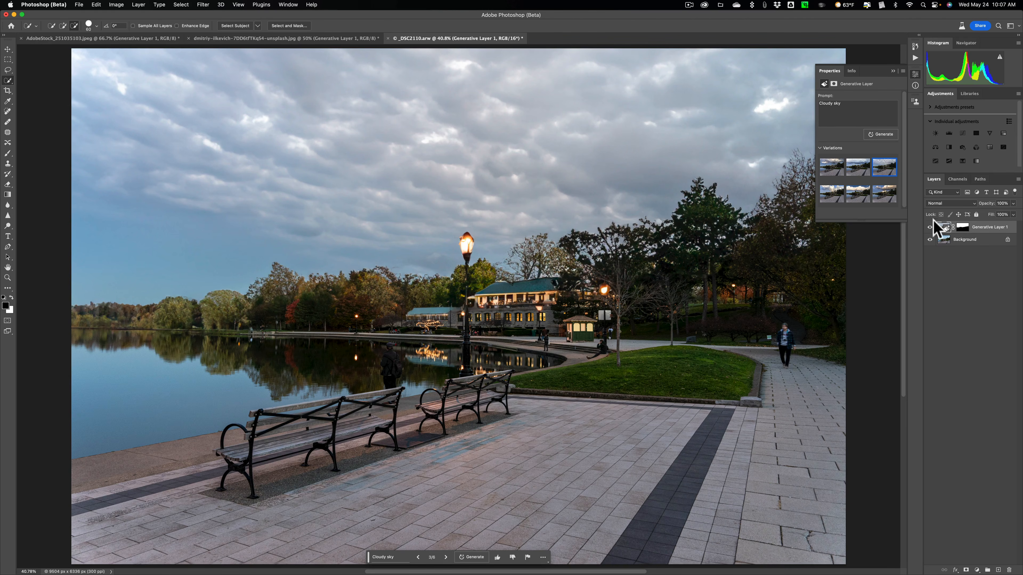
Step: Compare the chosen cloudy sky with the original photo by repeatedly hiding and showing the generative layer
{"action": "left_click", "coordinate": [930, 228]}
{"action": "left_click", "coordinate": [929, 227]}
{"action": "left_click", "coordinate": [930, 227]}
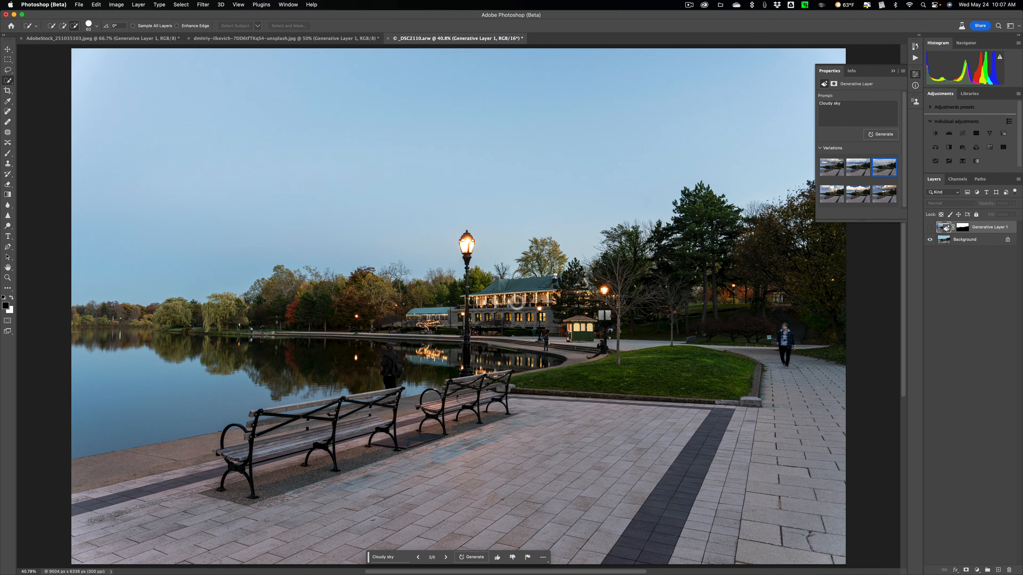
{"action": "left_click", "coordinate": [929, 227]}
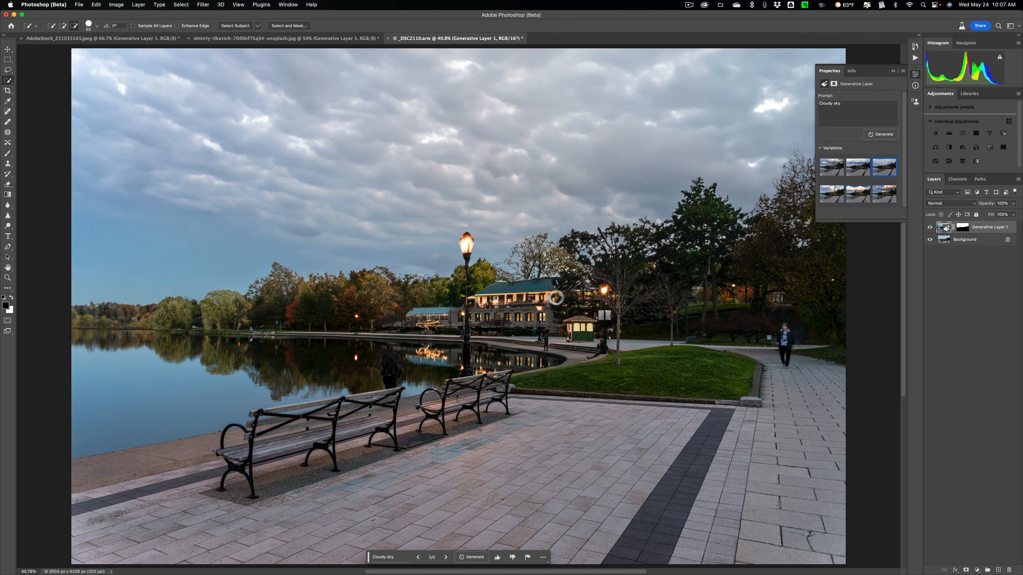
{"action": "left_click", "coordinate": [930, 227]}
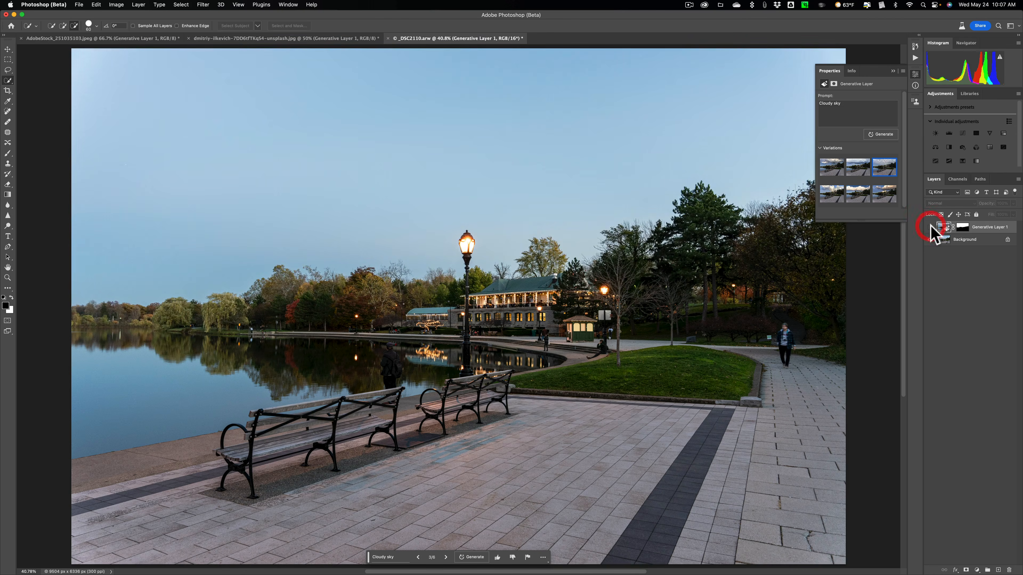
{"action": "left_click", "coordinate": [929, 227]}
{"action": "left_click", "coordinate": [929, 227]}
{"action": "left_click", "coordinate": [930, 227]}
{"action": "left_click", "coordinate": [929, 227]}
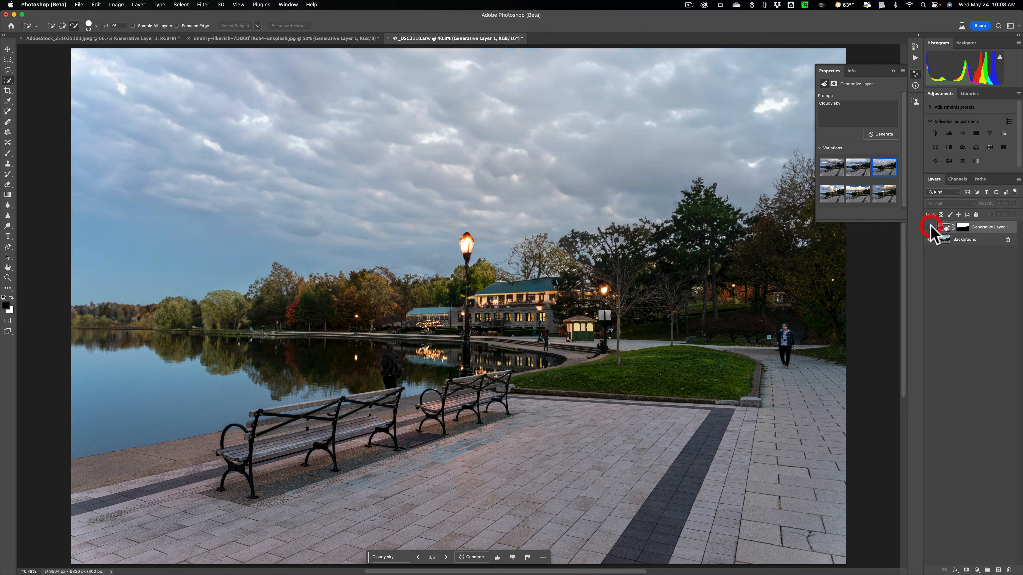
{"action": "left_click", "coordinate": [929, 227]}
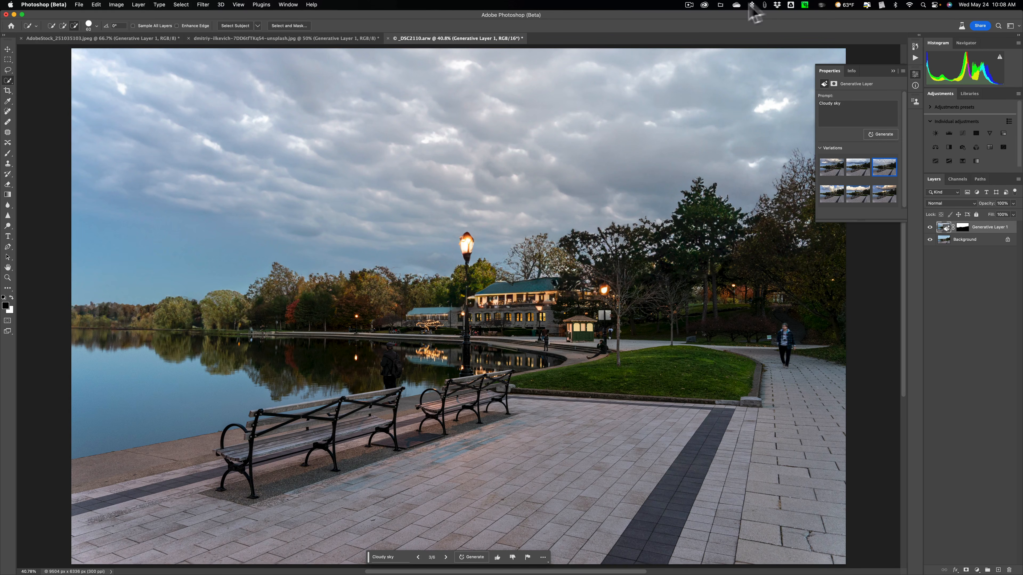
Step: Switch to the Creative Cloud desktop app and show the beta apps category to find Photoshop (Beta)
{"action": "left_click", "coordinate": [703, 5]}
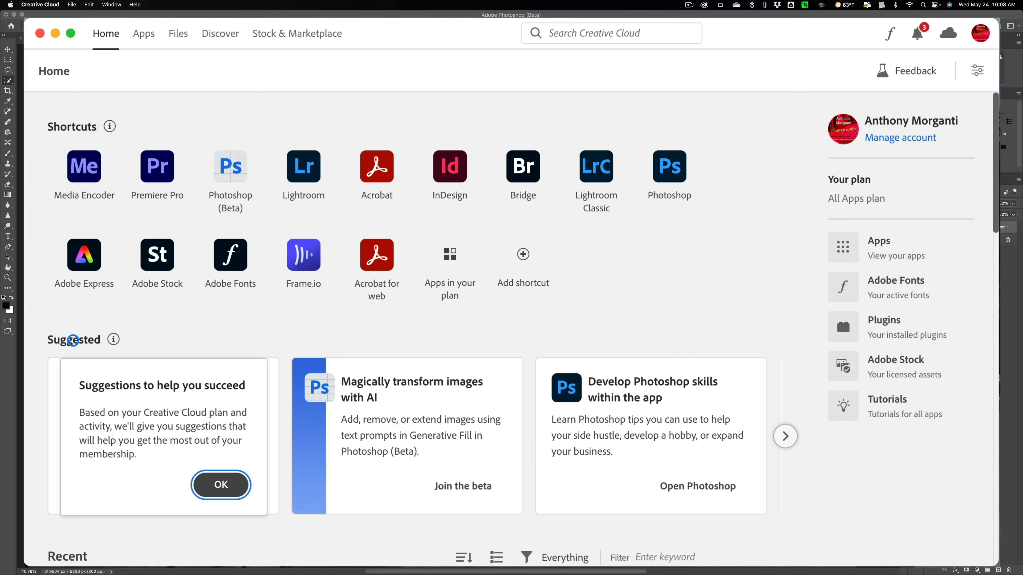
{"action": "left_click", "coordinate": [144, 35]}
{"action": "scroll", "coordinate": [135, 366], "scroll_direction": "down", "scroll_amount": 2}
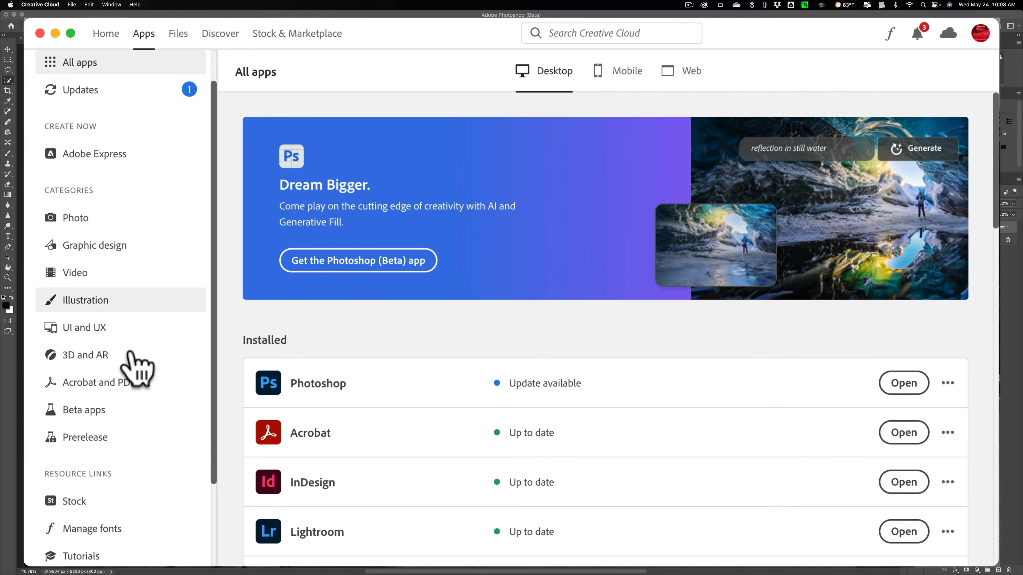
{"action": "left_click", "coordinate": [74, 410]}
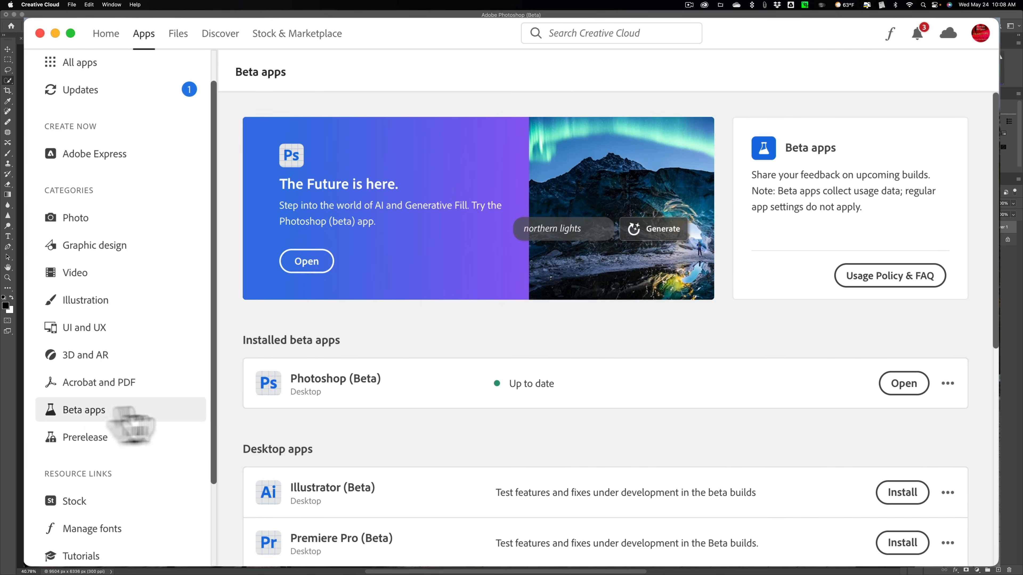
Step: Show the list of available app updates and look up where Creative Cloud offers to check for updates
{"action": "mouse_move", "coordinate": [353, 385]}
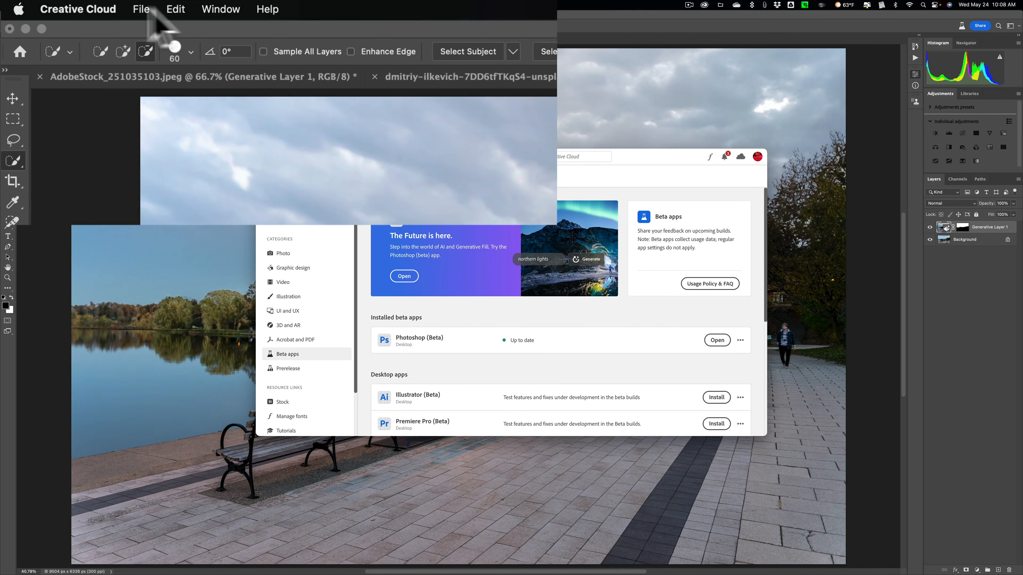
{"action": "left_click", "coordinate": [261, 10]}
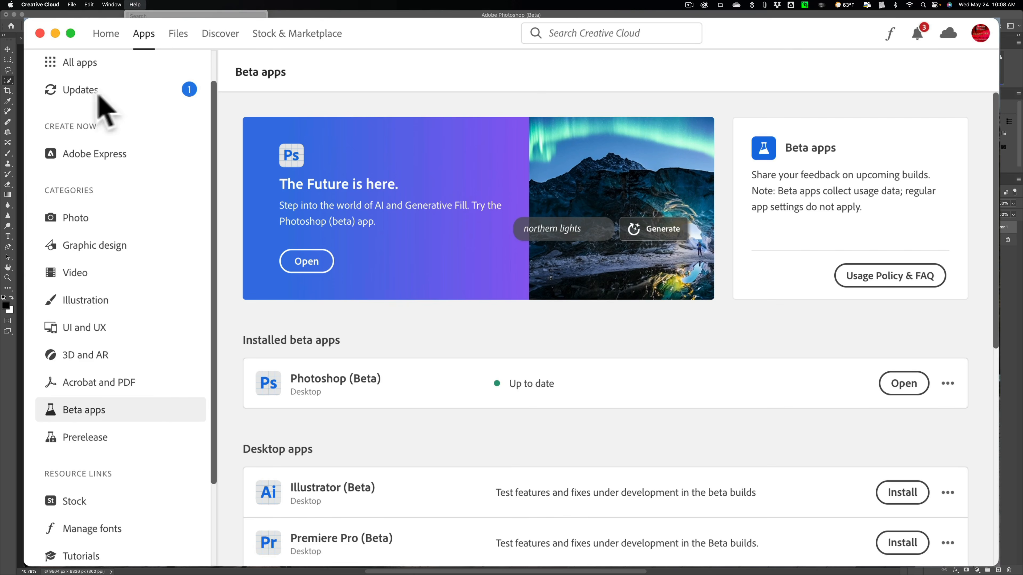
{"action": "left_click", "coordinate": [283, 188]}
{"action": "left_click", "coordinate": [75, 90]}
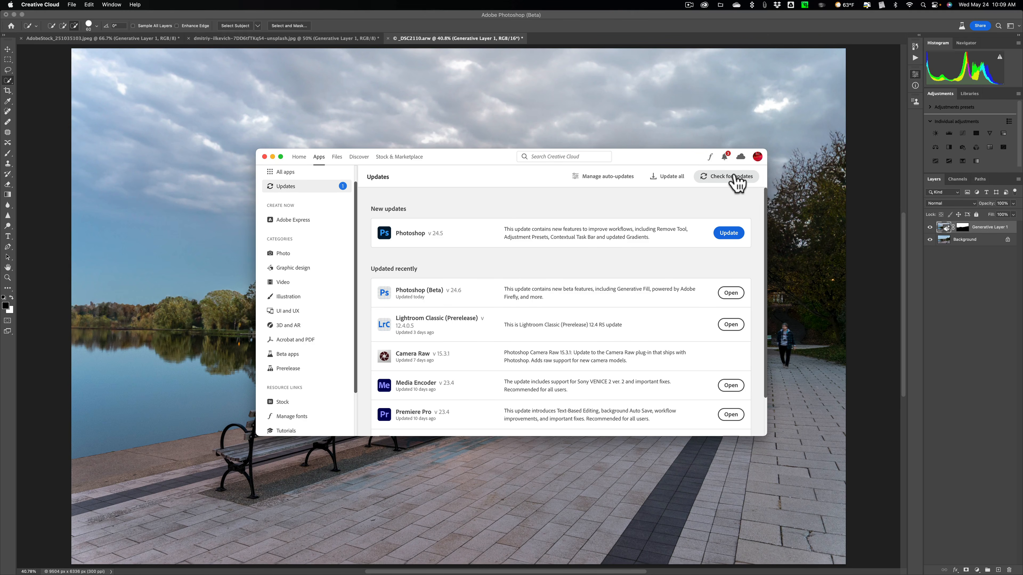
{"action": "left_click", "coordinate": [139, 5]}
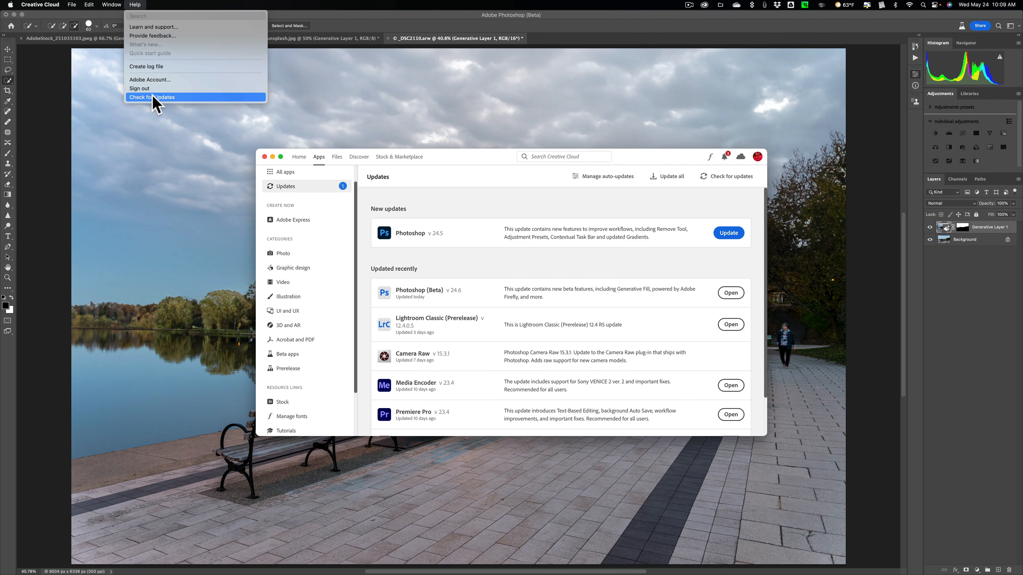
{"action": "left_click", "coordinate": [438, 159]}
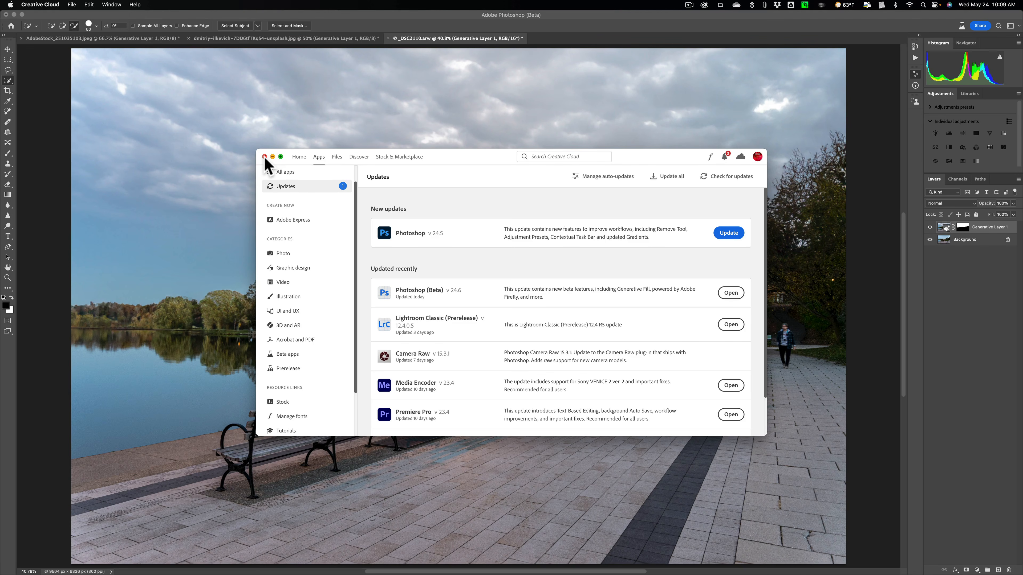
Step: Close the Creative Cloud window and return to the cloudy sky photo in Photoshop (Beta)
{"action": "left_click", "coordinate": [265, 157]}
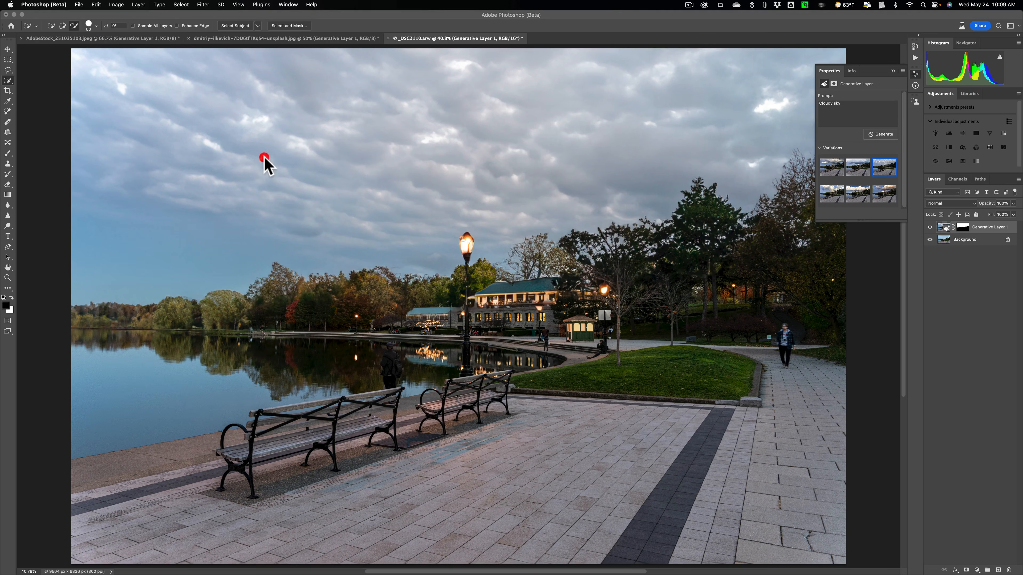
{"action": "left_click", "coordinate": [262, 157]}
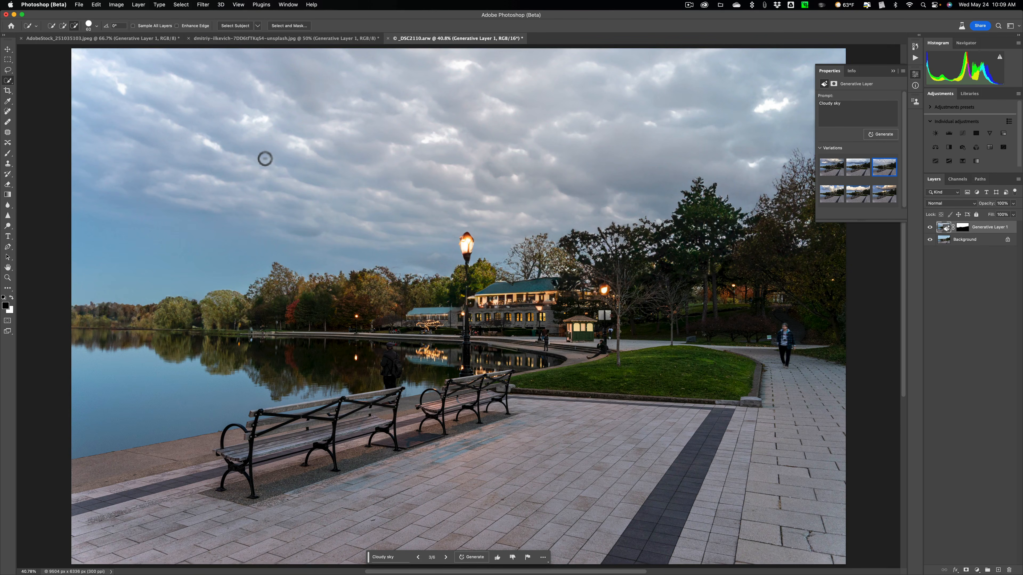